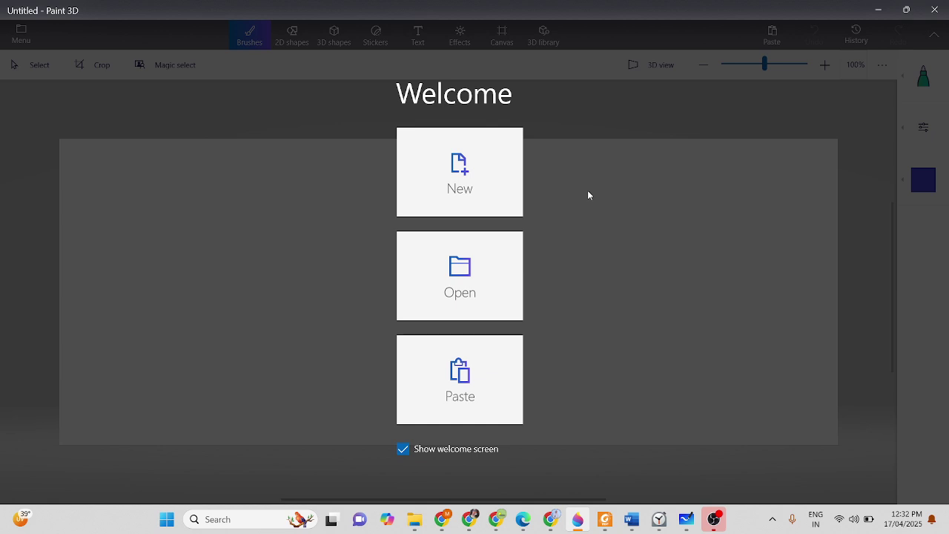
Create a new blank project and undo the stray brush dot on the canvas.
click(467, 187)
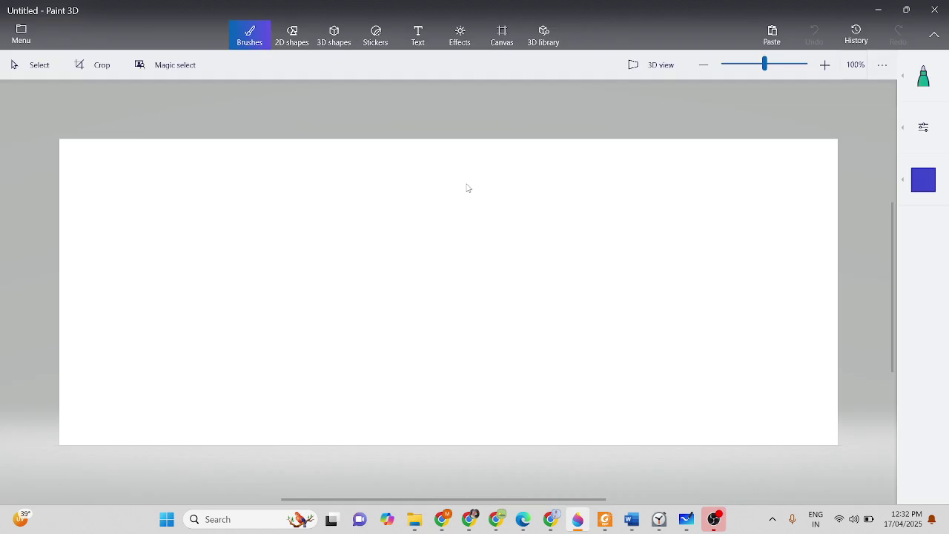
click(467, 217)
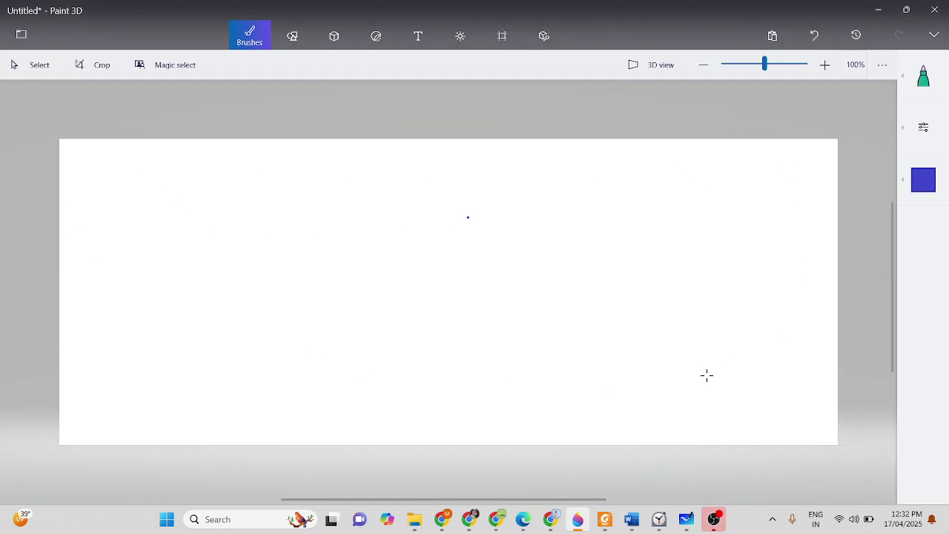
click(818, 41)
Resize the canvas to a narrower, taller rectangle that fills the height of the workspace.
click(508, 33)
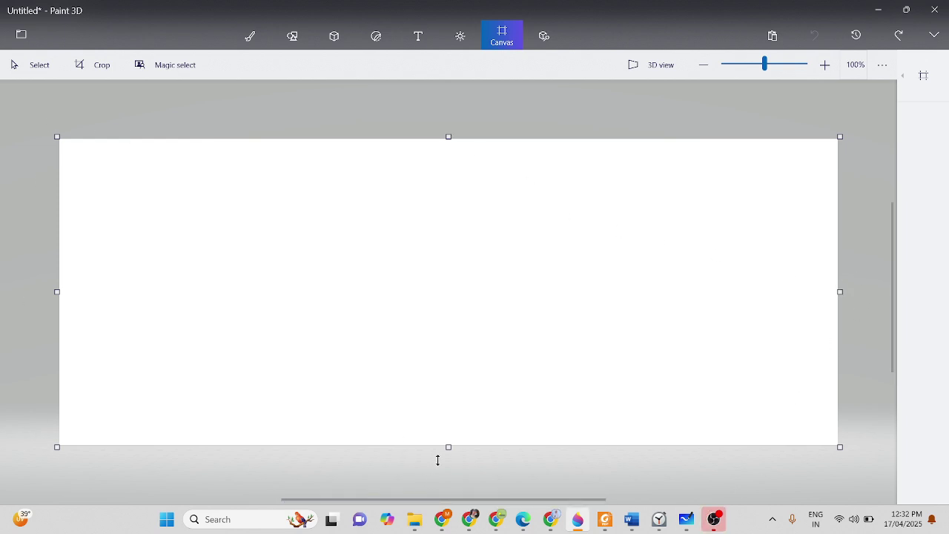
drag(442, 136, 470, 120)
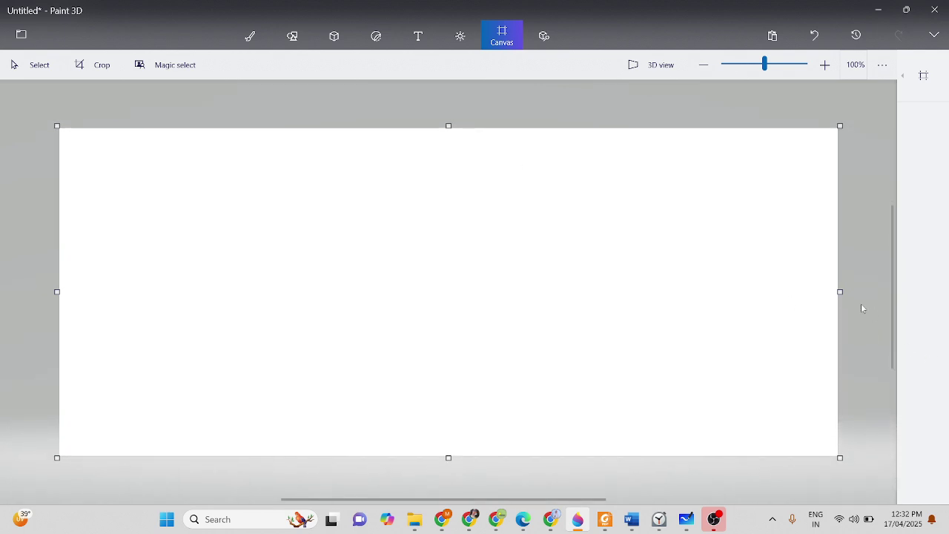
drag(825, 293, 821, 313)
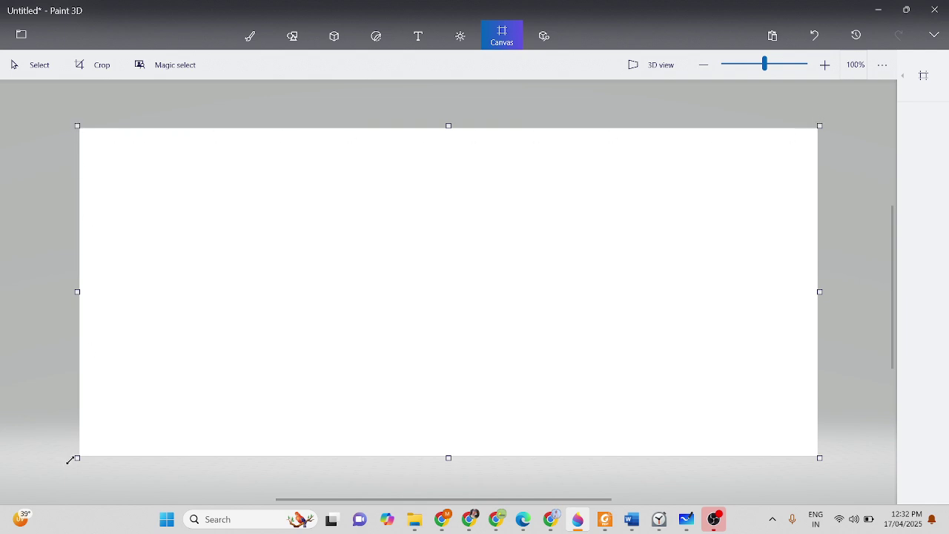
drag(78, 456, 57, 440)
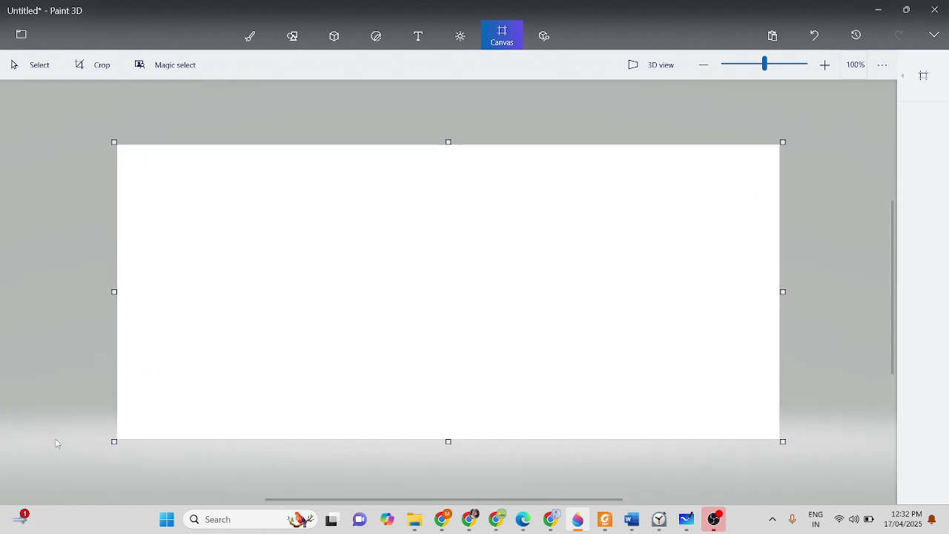
drag(111, 291, 236, 323)
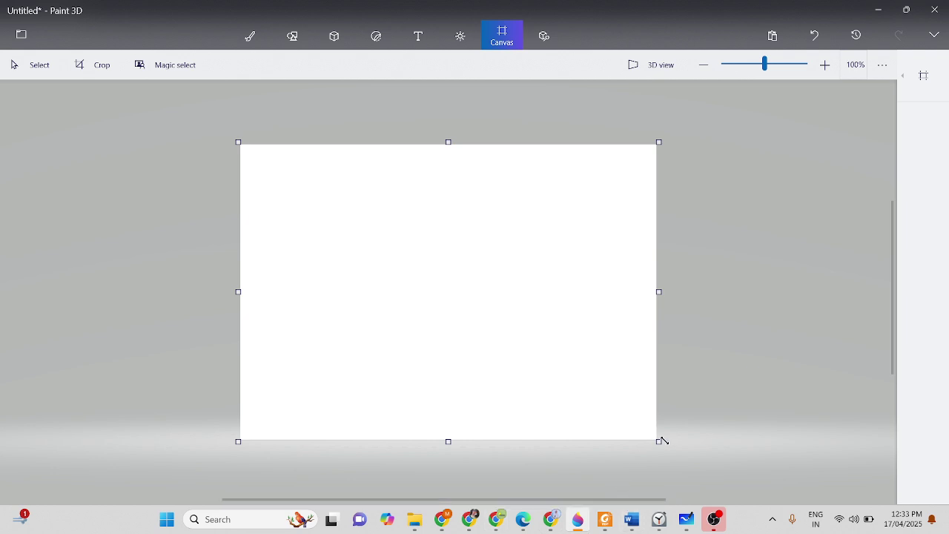
drag(659, 441, 745, 486)
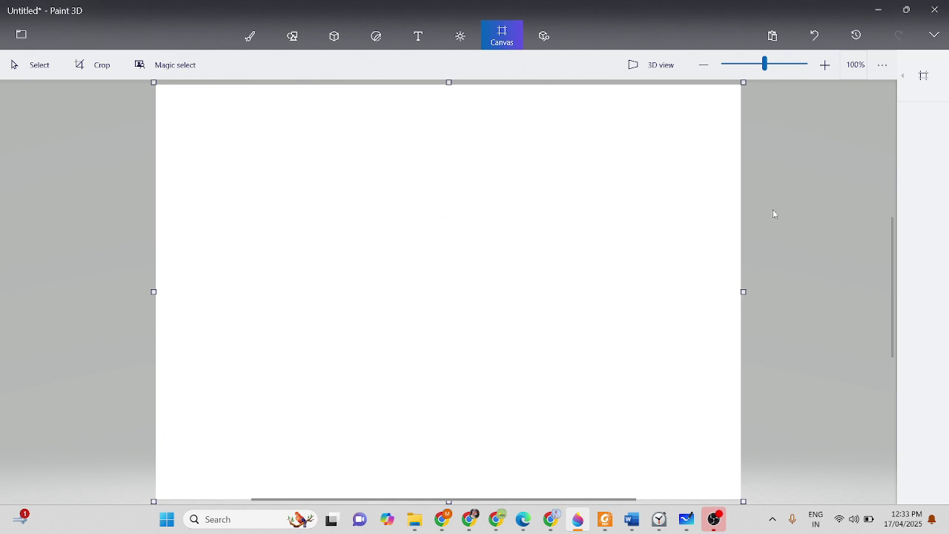
Search the 3D library for "globe" and insert the realistic Earth globe with green continents and blue oceans.
click(551, 37)
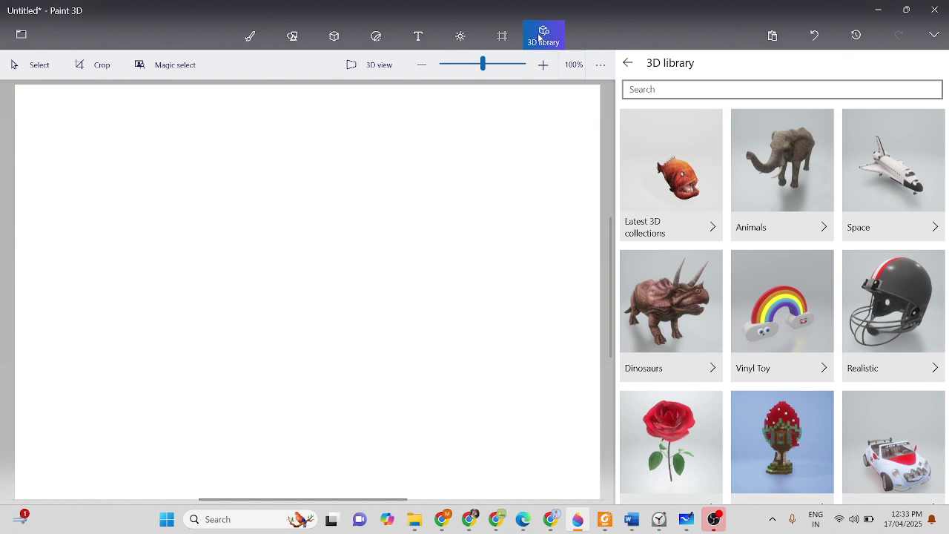
click(656, 87)
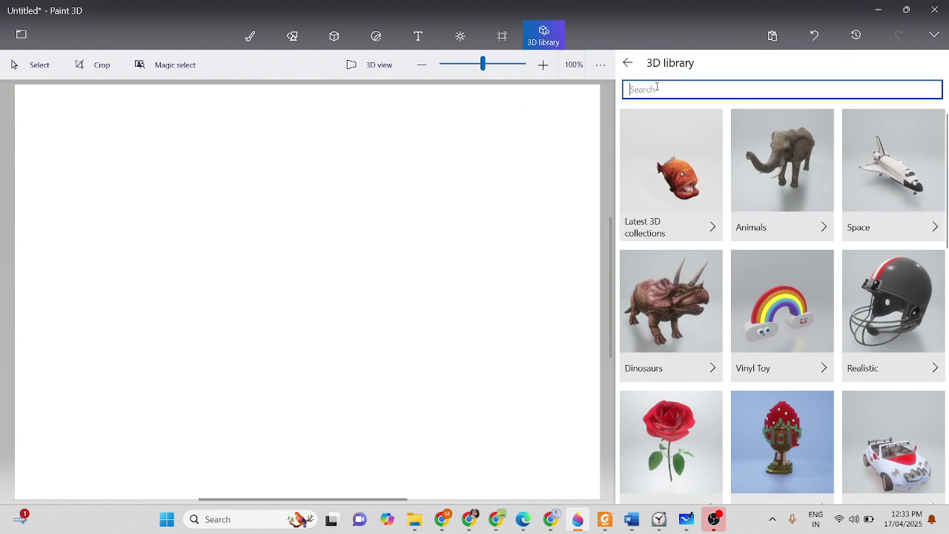
text(glo)
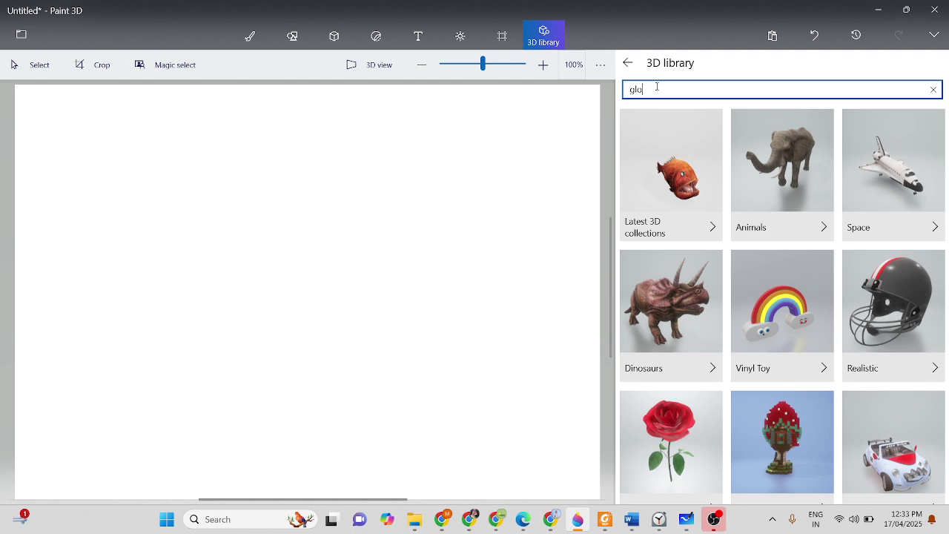
text(be)
key(Return)
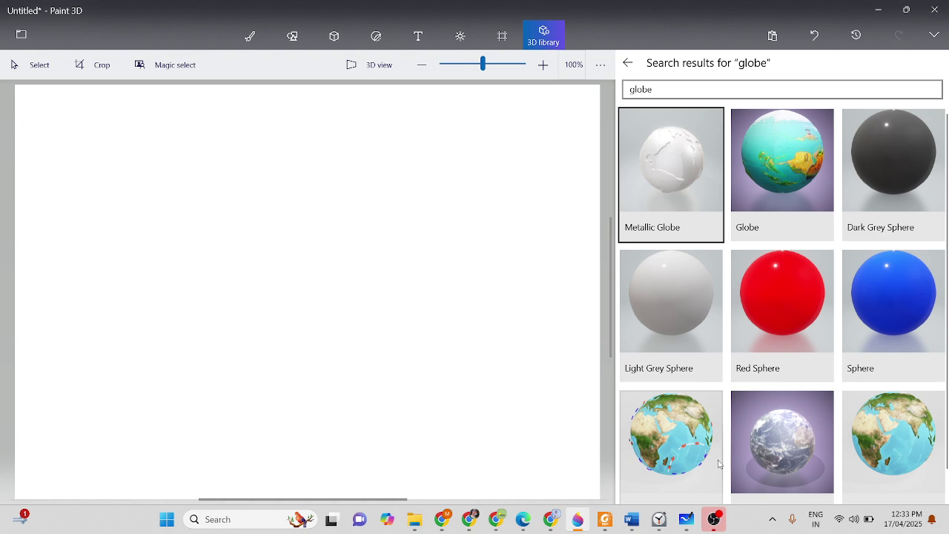
click(905, 449)
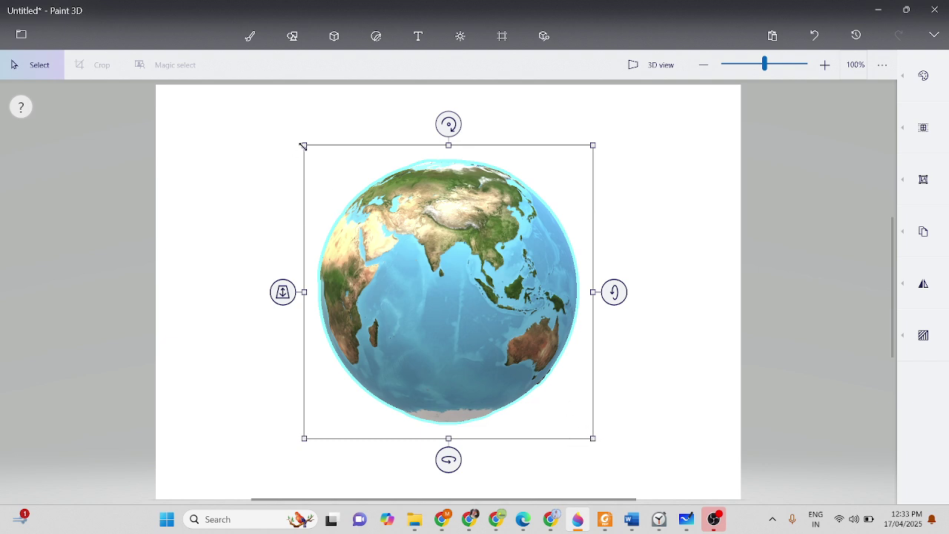
Shrink the globe to about half its size and place it at the centre of the canvas.
drag(592, 144, 470, 301)
drag(394, 337, 455, 257)
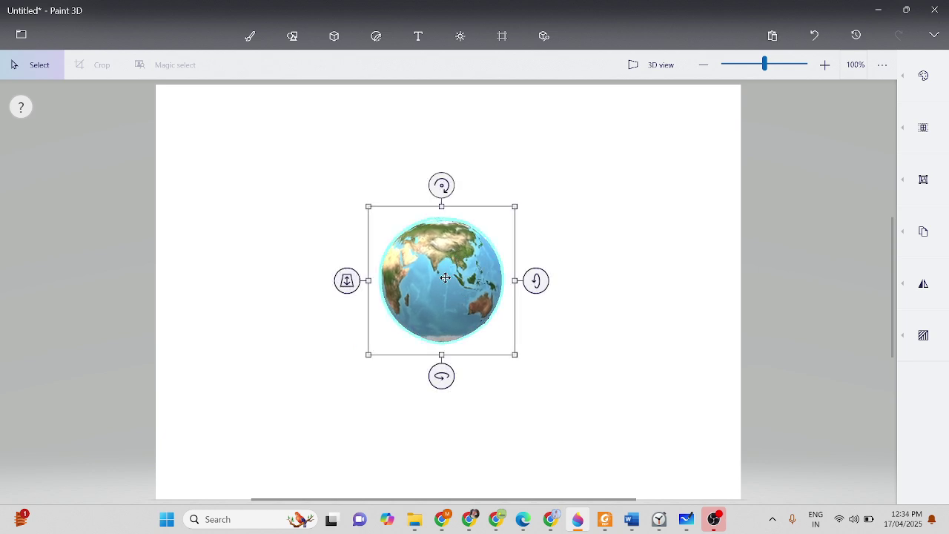
mouse_move(445, 277)
mouse_down()
mouse_move(352, 300)
mouse_move(385, 191)
mouse_move(468, 412)
mouse_move(297, 276)
mouse_move(555, 215)
mouse_move(573, 375)
mouse_move(298, 286)
mouse_move(467, 267)
mouse_move(402, 274)
mouse_move(447, 278)
mouse_up()
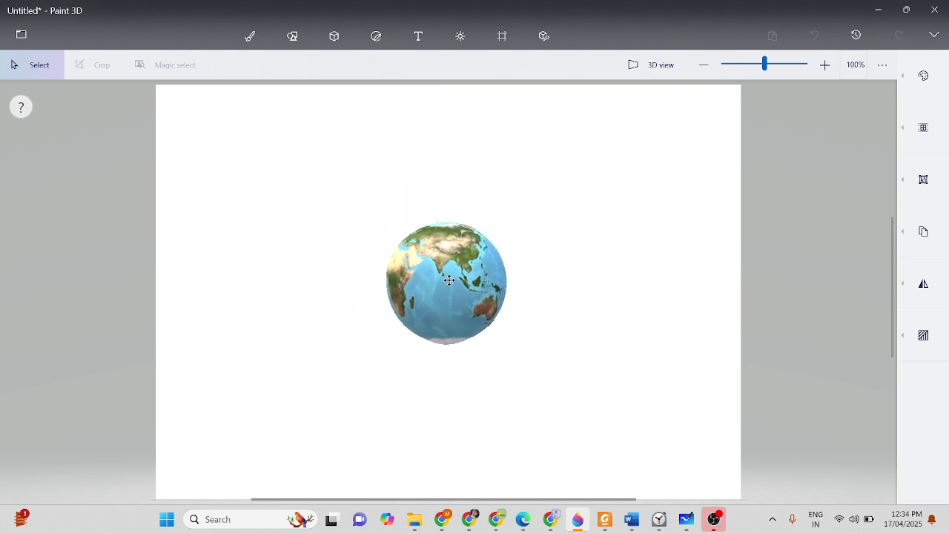
click(600, 272)
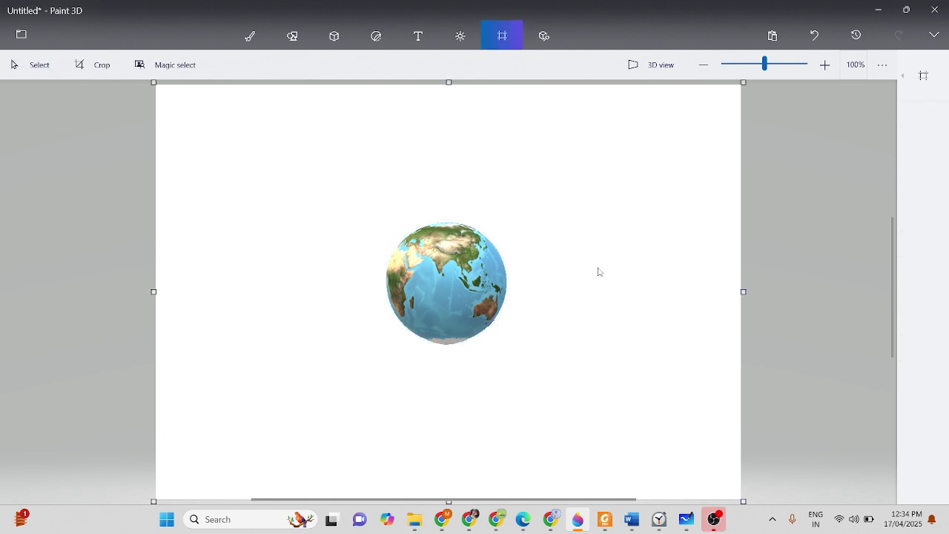
Draw a straight black line from the globe's upper-right edge diagonally outward to the upper right.
click(297, 33)
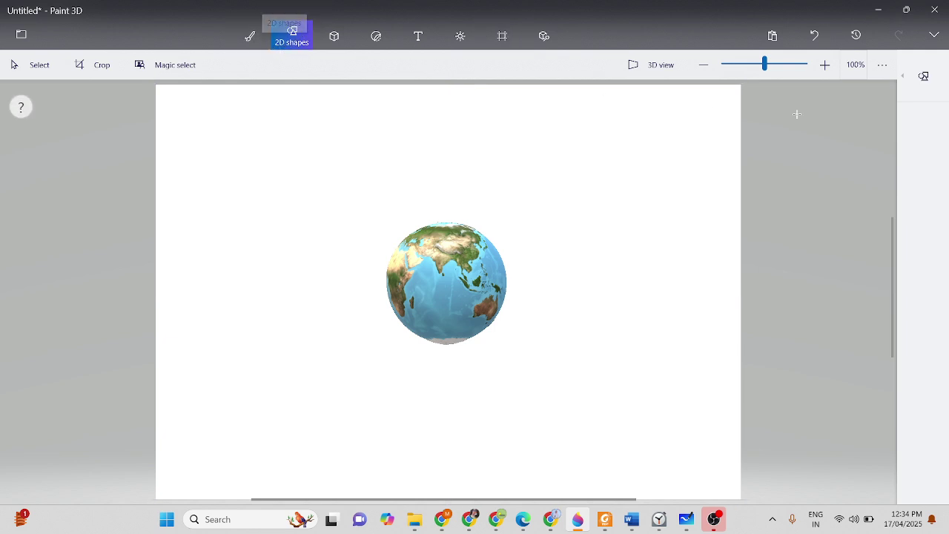
click(939, 91)
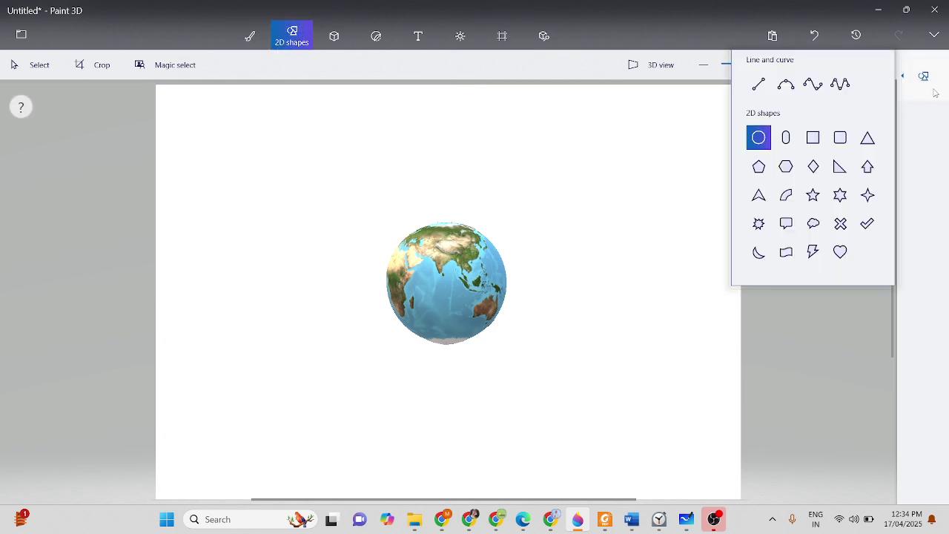
click(759, 84)
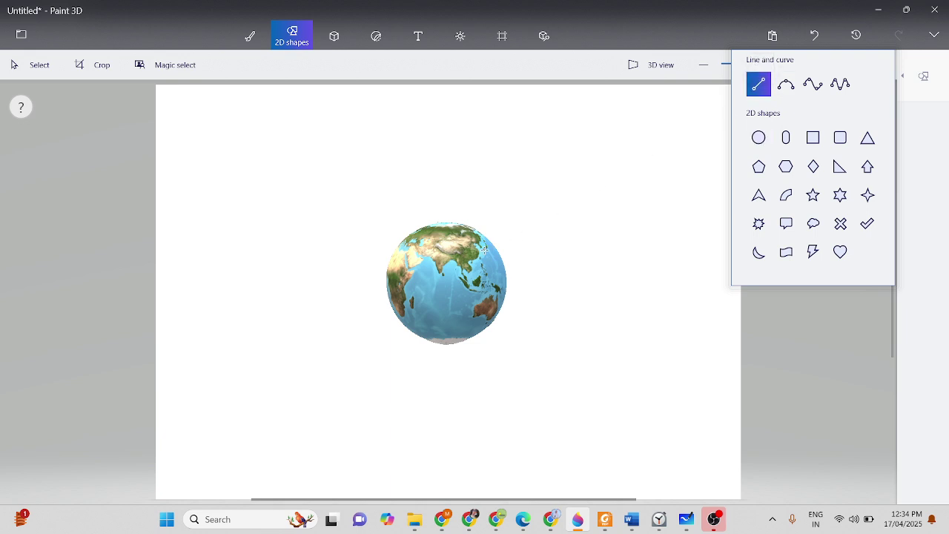
drag(491, 245, 571, 183)
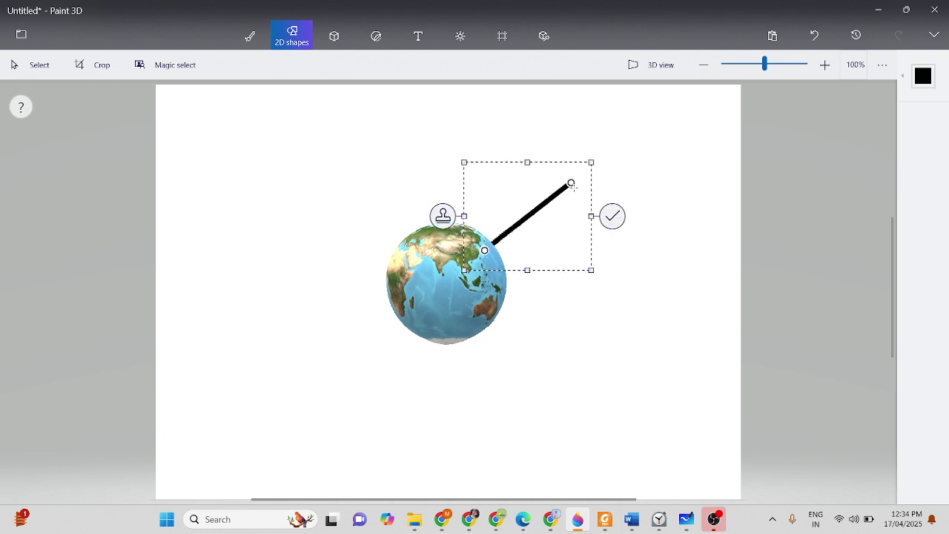
click(613, 217)
Draw a straight black line from the globe's right edge horizontally outward to the right.
click(923, 76)
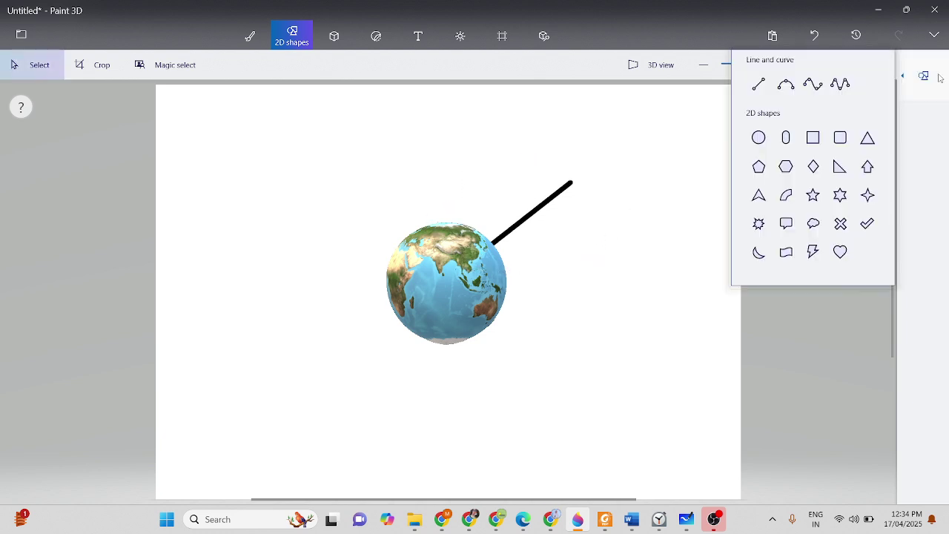
click(759, 83)
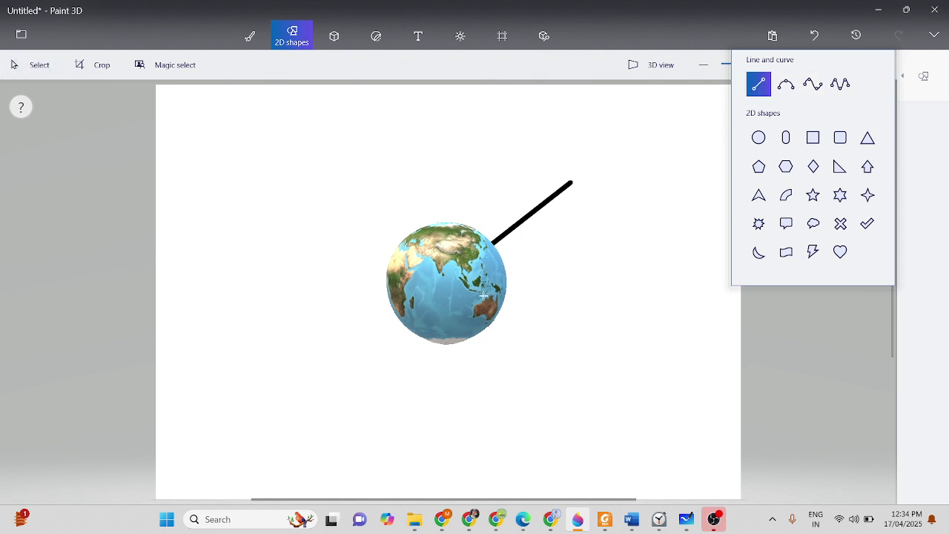
drag(483, 295, 599, 294)
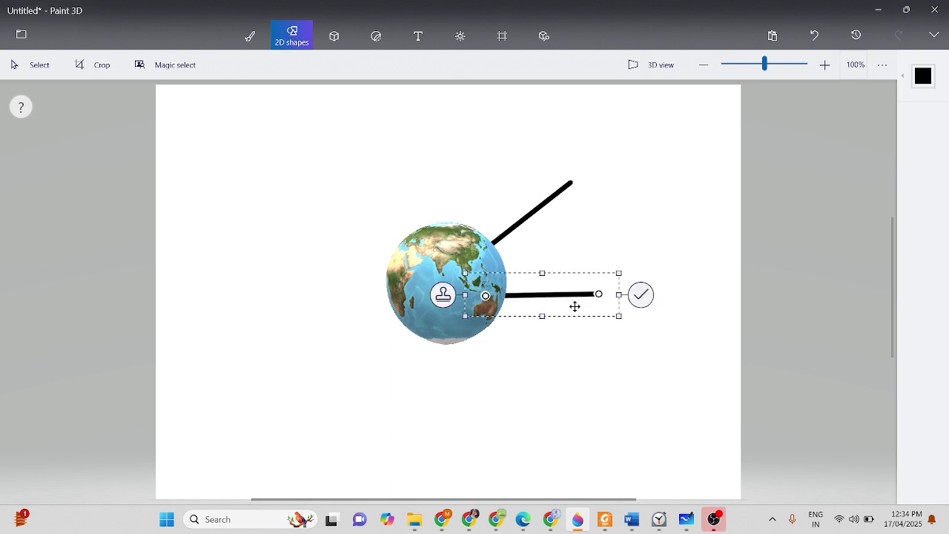
click(645, 294)
Draw a straight black line from the globe's lower-right edge diagonally outward to the lower right.
click(923, 76)
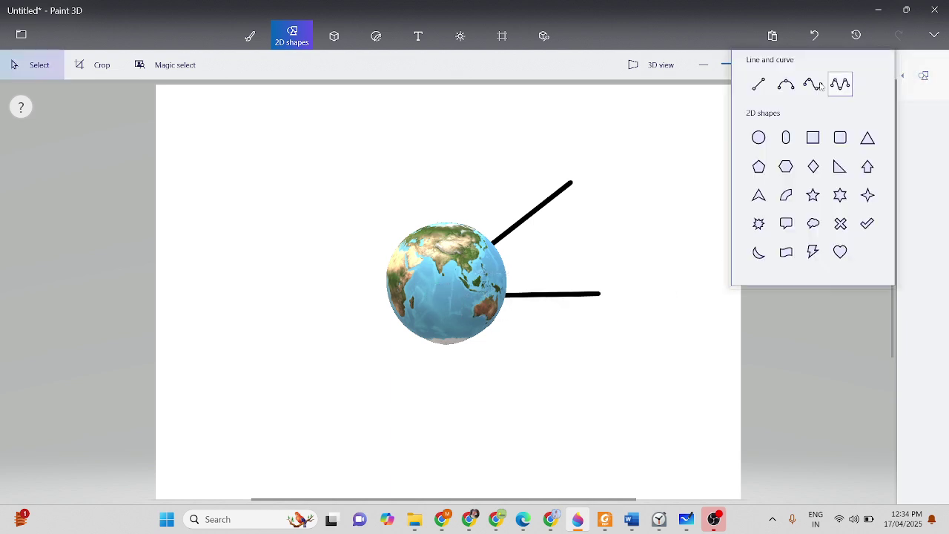
click(757, 83)
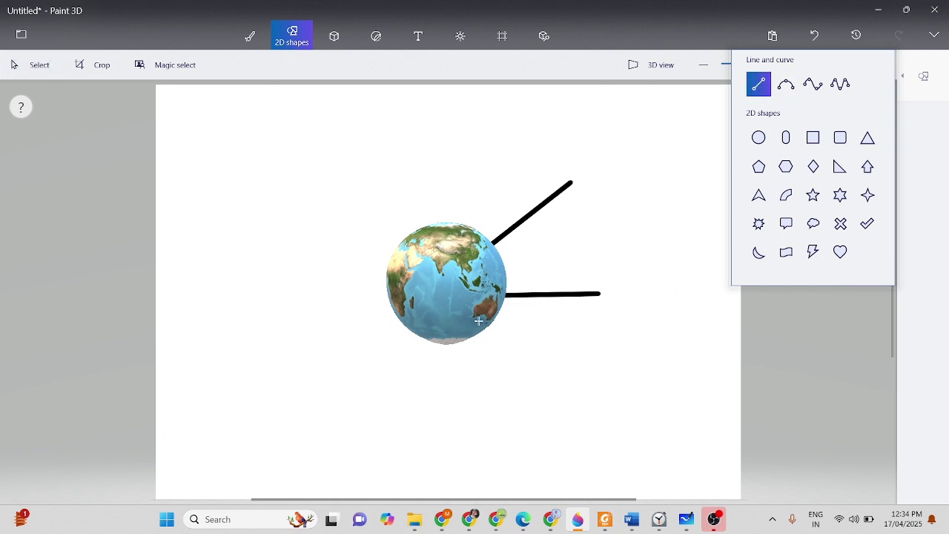
drag(486, 329, 552, 394)
click(595, 356)
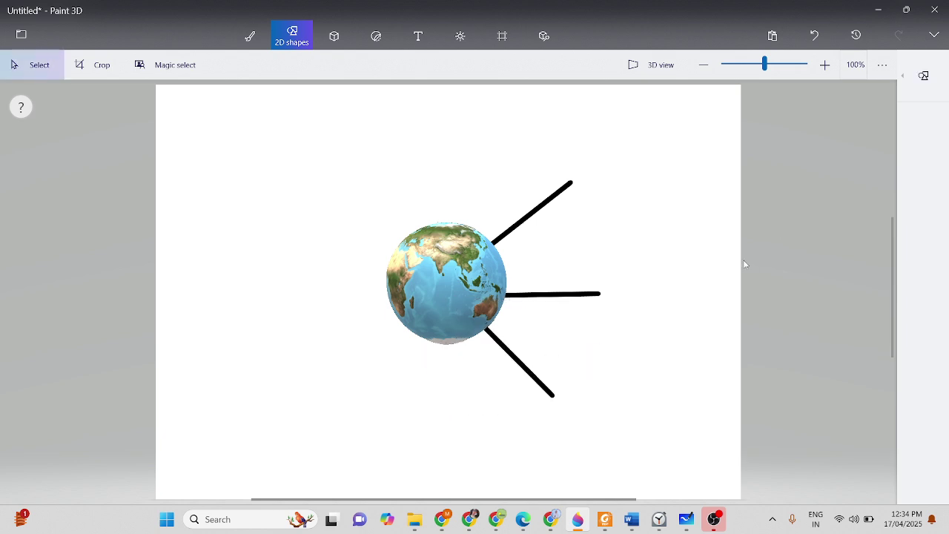
Draw a straight black line from the top of the globe vertically upward.
click(923, 74)
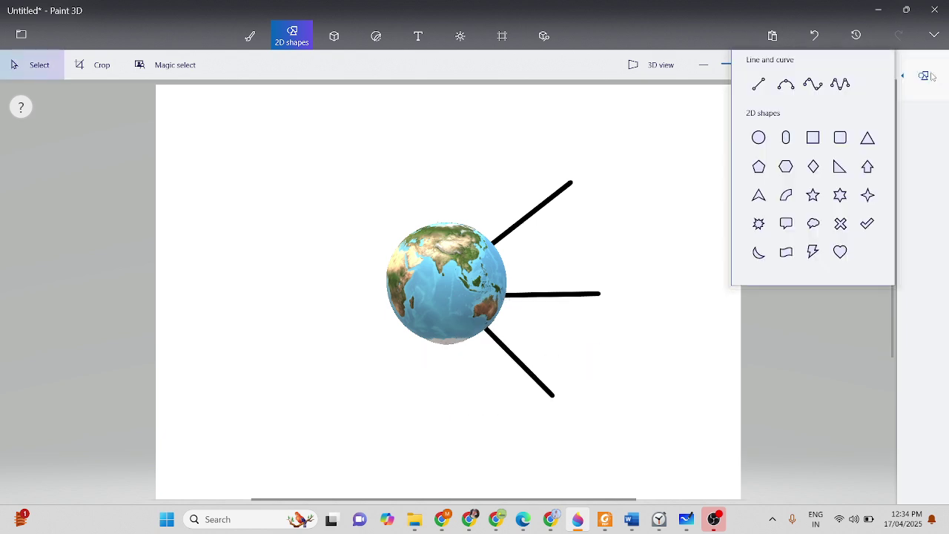
click(766, 86)
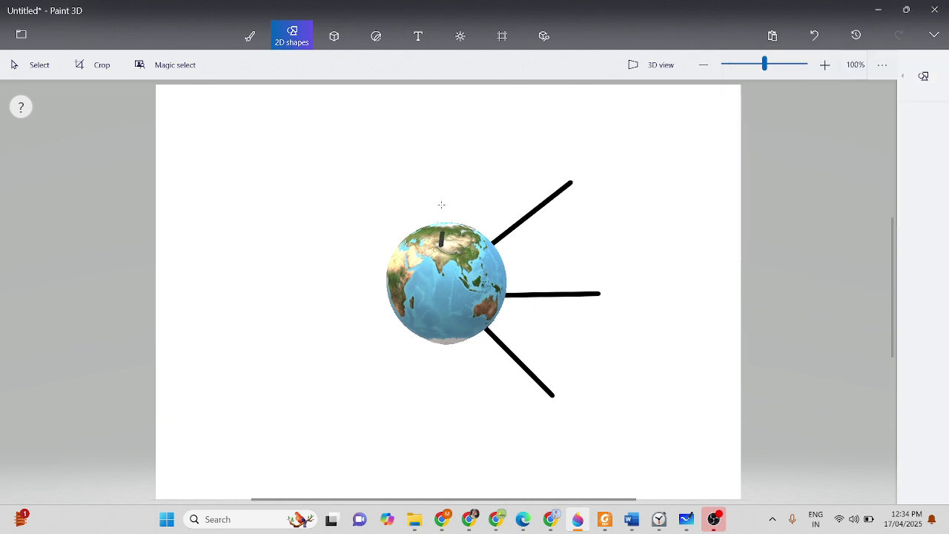
drag(441, 223, 440, 148)
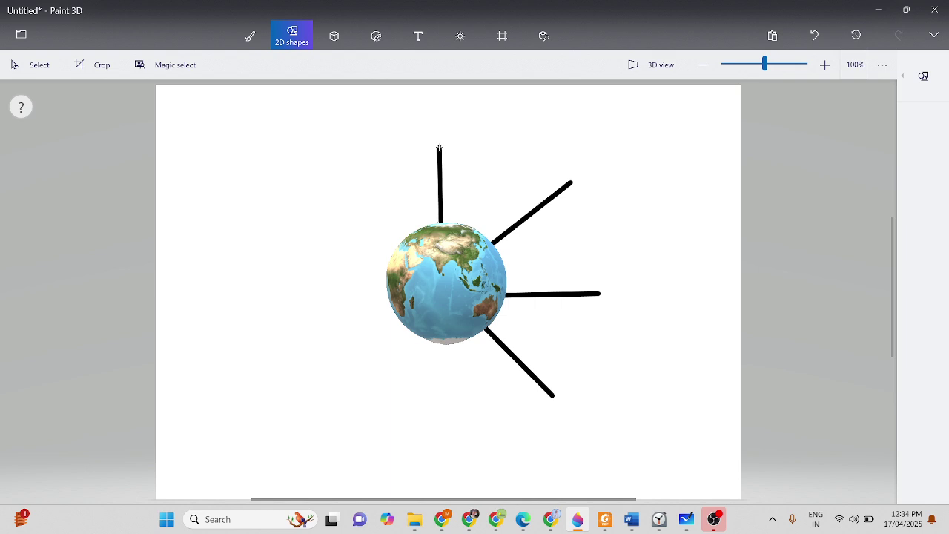
click(930, 97)
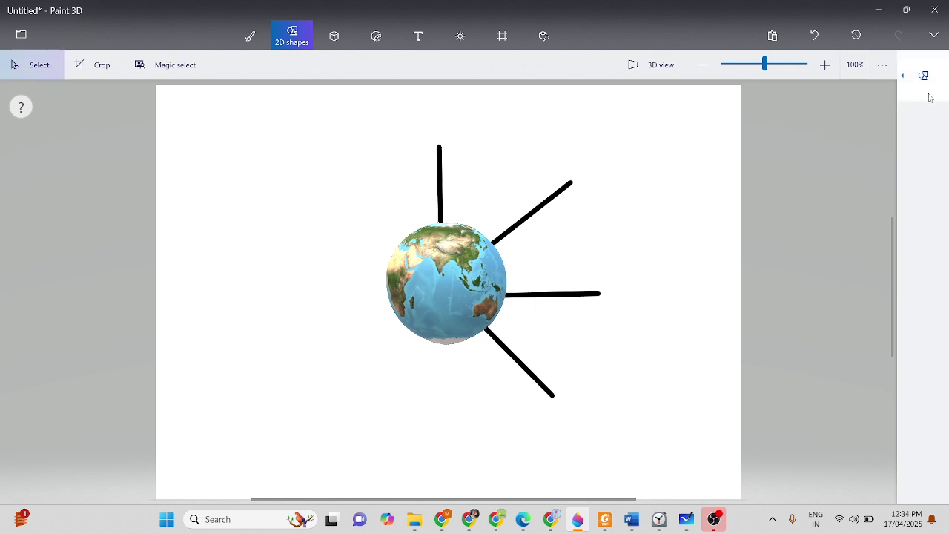
Draw a straight black line from the globe's upper-left edge diagonally outward to the upper left.
click(929, 98)
click(750, 92)
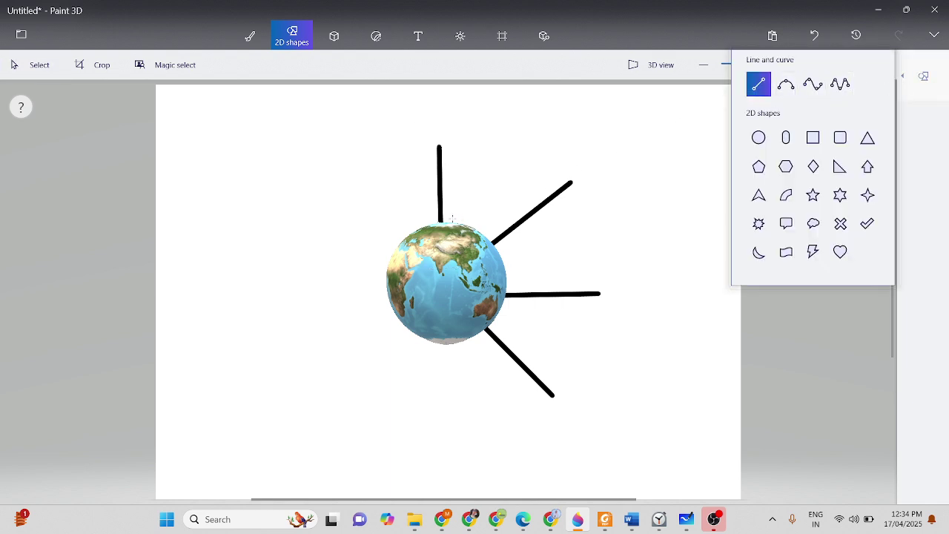
mouse_move(396, 251)
mouse_down()
mouse_move(316, 184)
mouse_move(325, 189)
mouse_up()
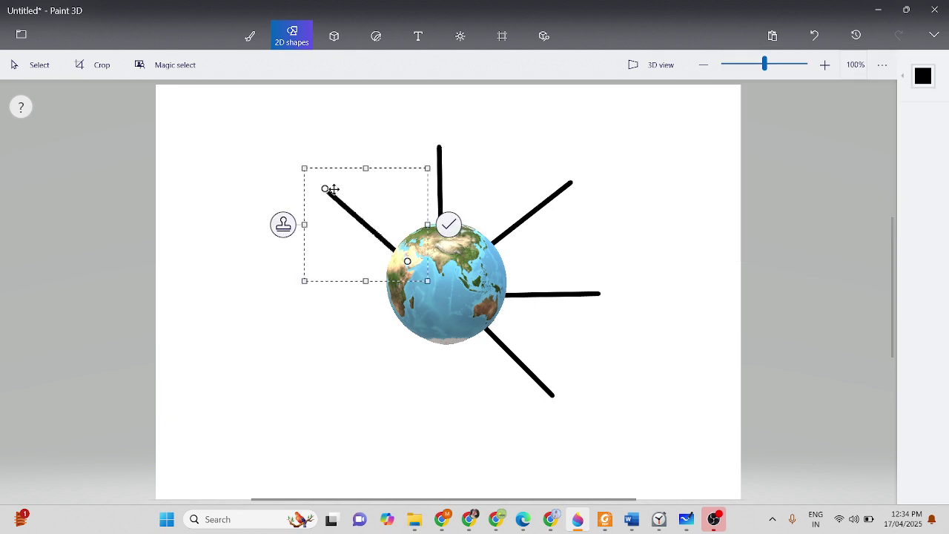
click(937, 79)
Draw a straight black line from the globe's left edge horizontally outward to the left.
click(924, 75)
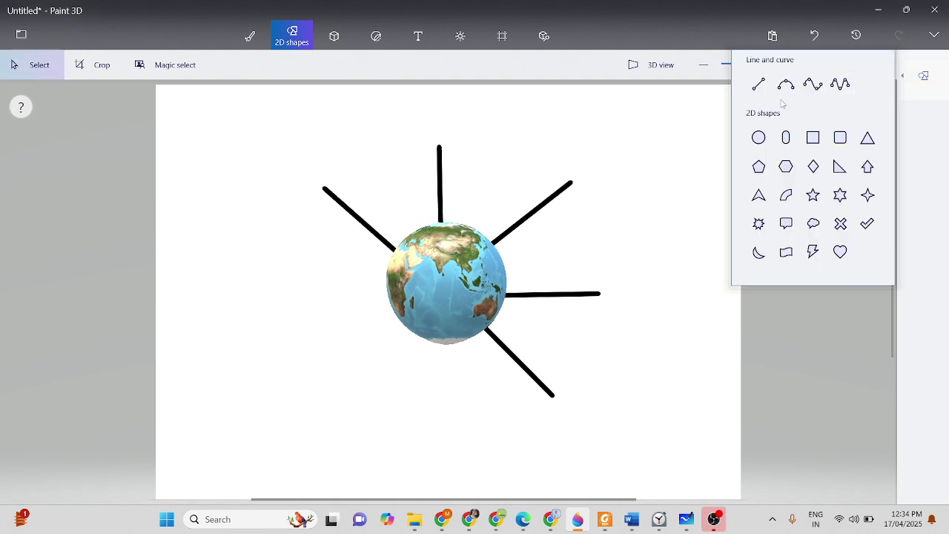
click(758, 86)
drag(397, 288, 294, 288)
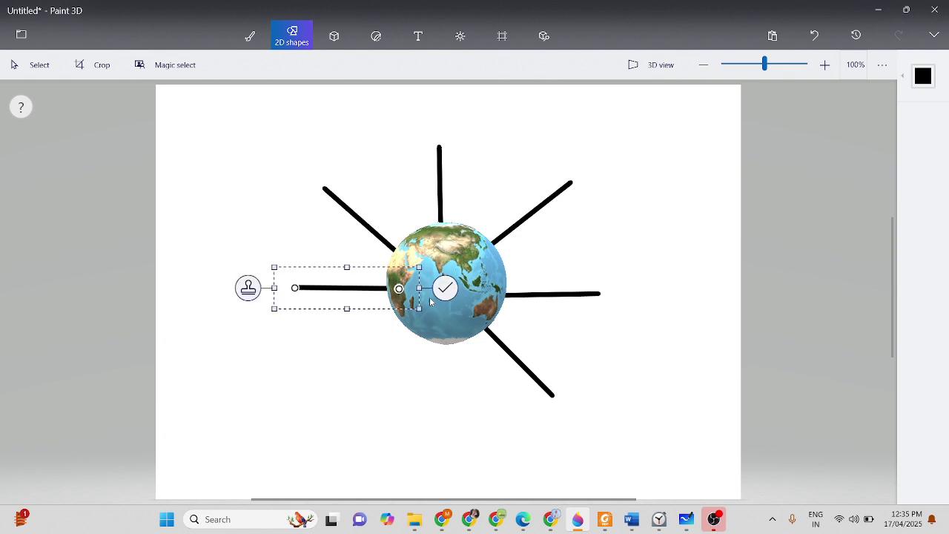
click(948, 94)
Draw a straight black line from the globe's lower-left edge diagonally outward to the lower left.
click(924, 78)
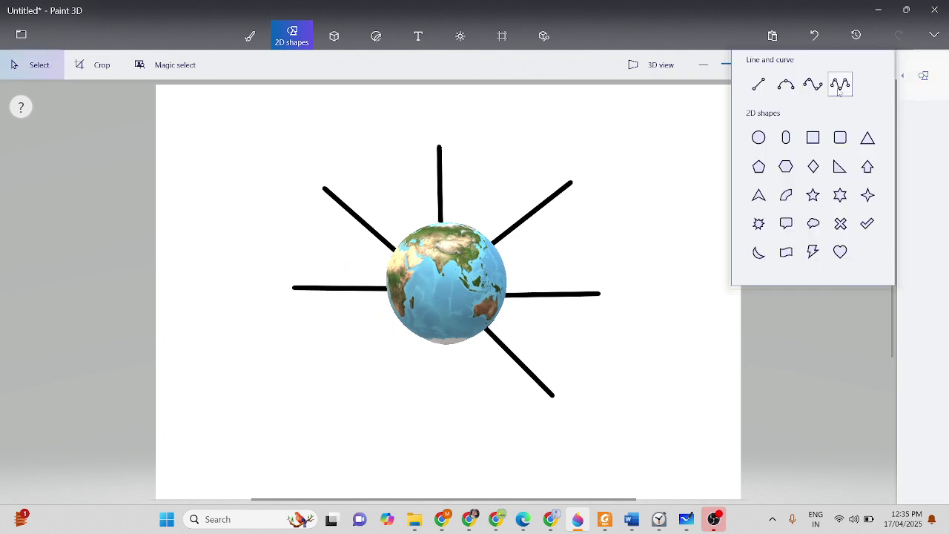
click(753, 87)
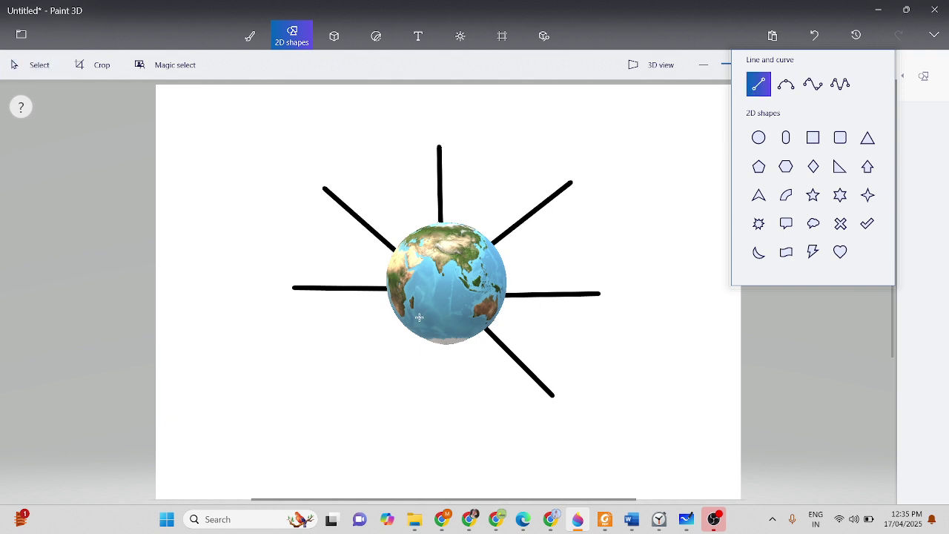
mouse_move(414, 332)
mouse_down()
mouse_move(359, 406)
mouse_move(344, 407)
mouse_move(334, 390)
mouse_up()
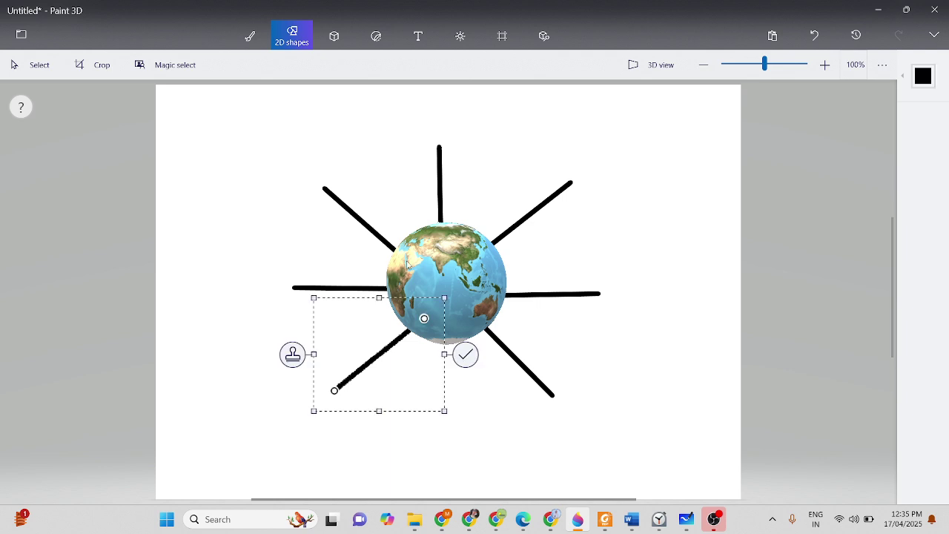
click(466, 357)
Draw a straight black line from the bottom of the globe vertically downward.
click(936, 75)
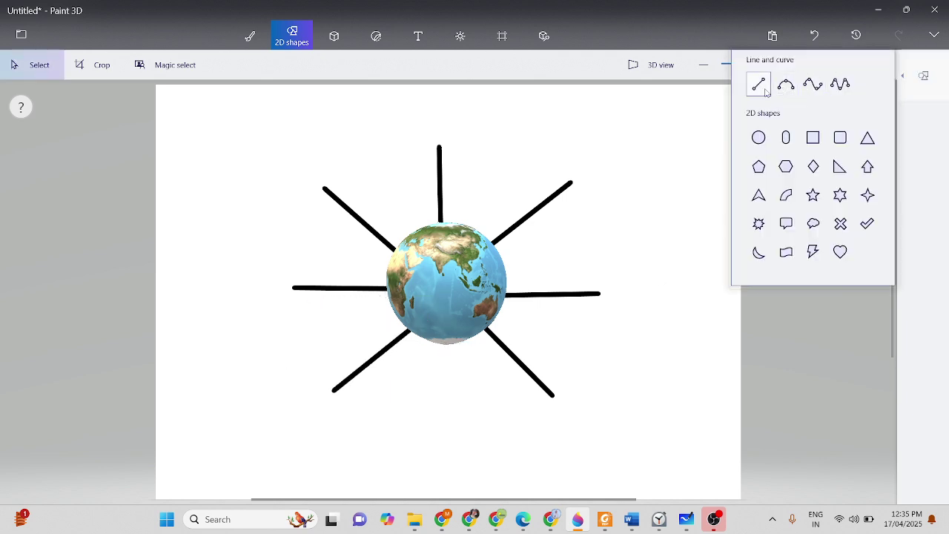
drag(444, 343, 443, 425)
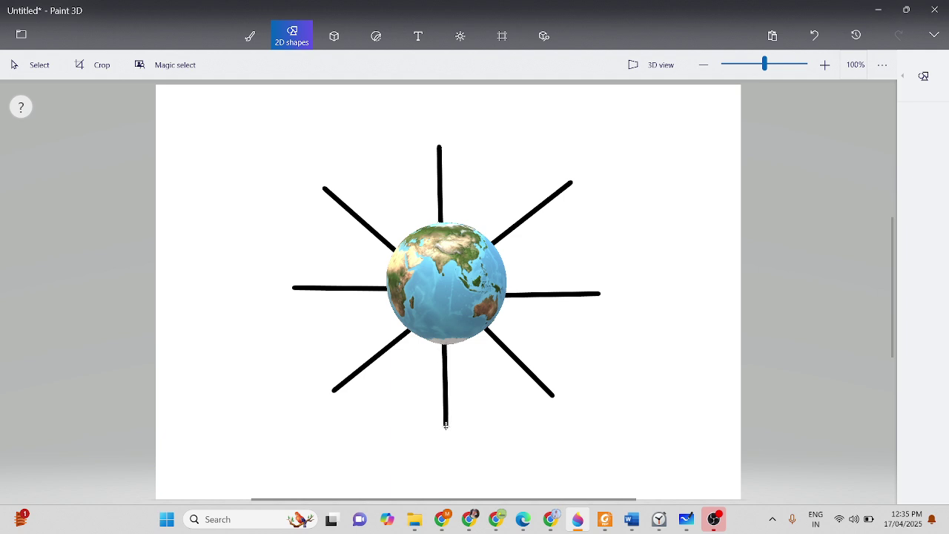
key(Escape)
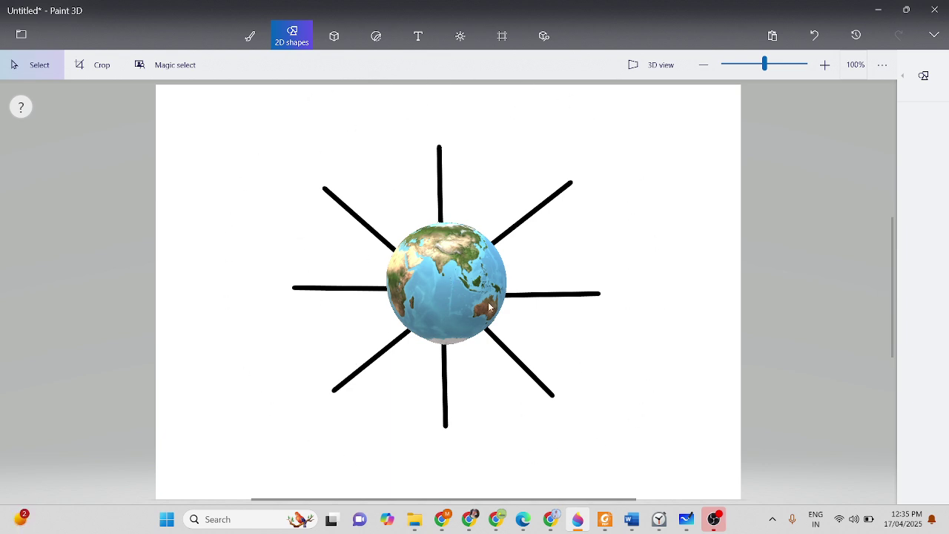
Search the 3D library for "laptop" and insert the Laptop Computer model.
click(559, 43)
double_click(674, 88)
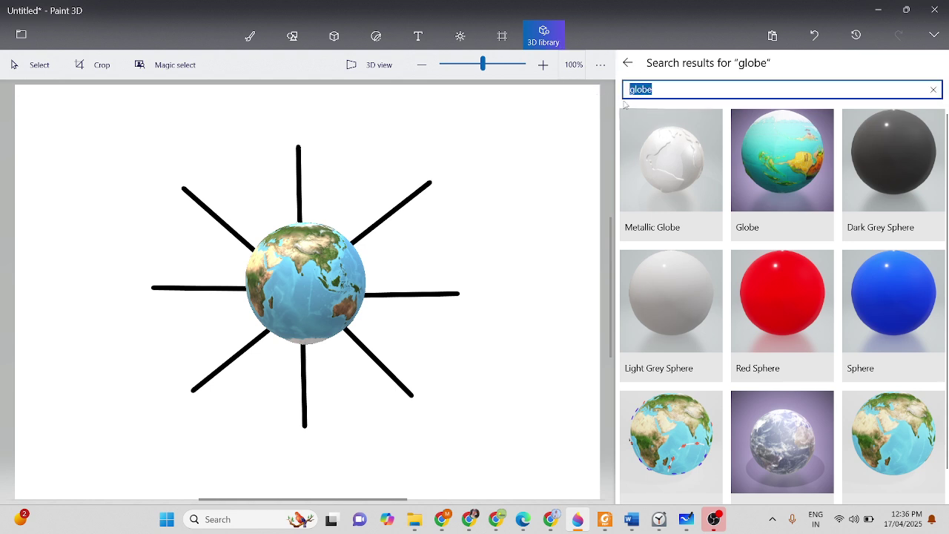
key(BackSpace)
text(laptop)
key(Return)
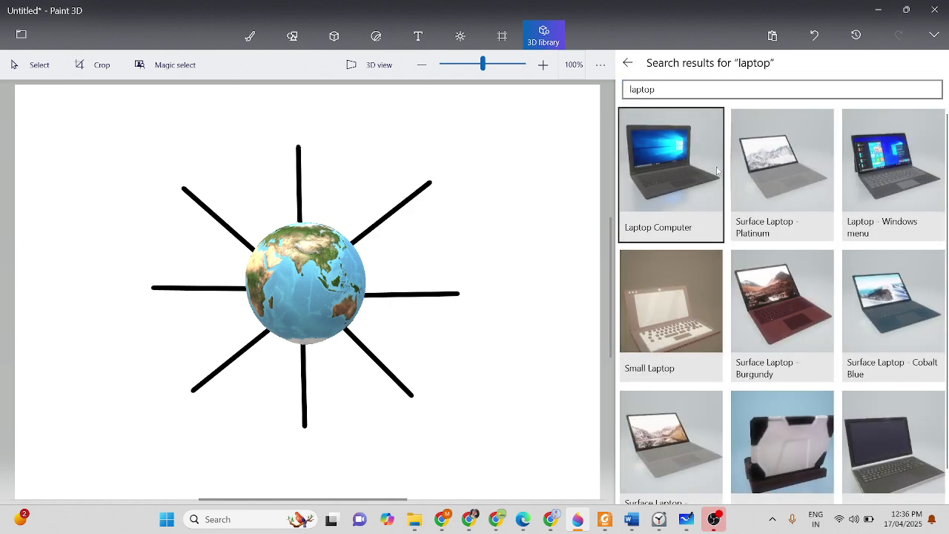
click(697, 167)
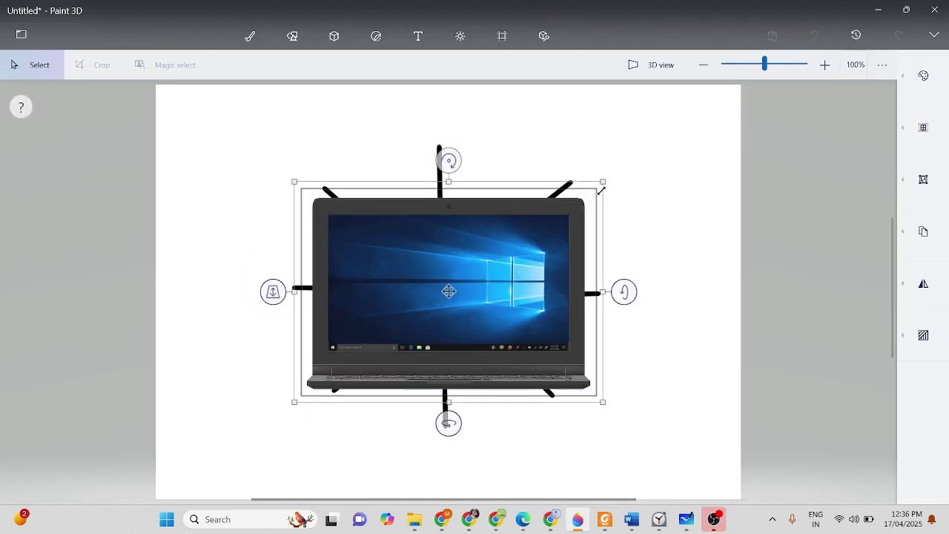
Shrink the laptop to roughly a third of its size and place it at the outer end of the upper-right line.
drag(601, 186, 426, 339)
drag(353, 362, 625, 159)
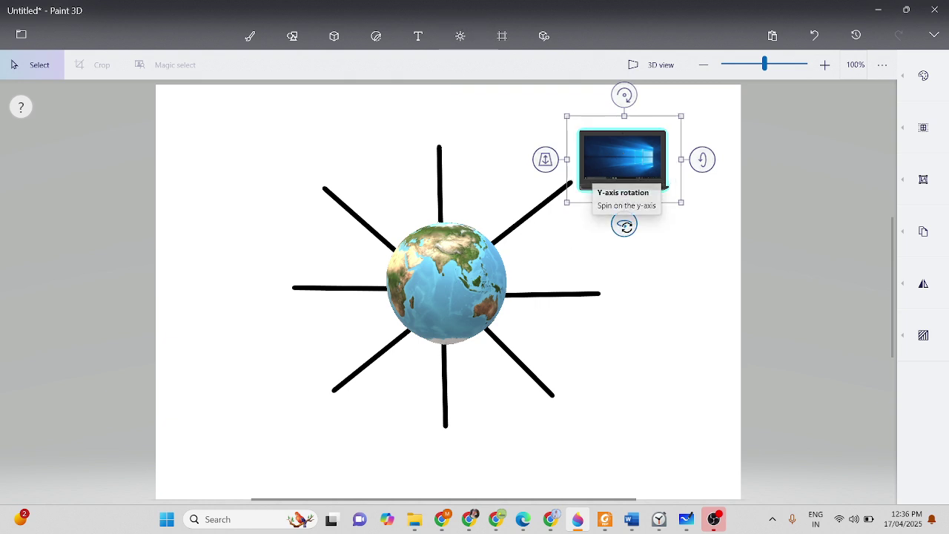
Rotate the upper-right laptop about its y-axis and x-axis so it is angled with its keyboard showing.
drag(625, 224, 631, 224)
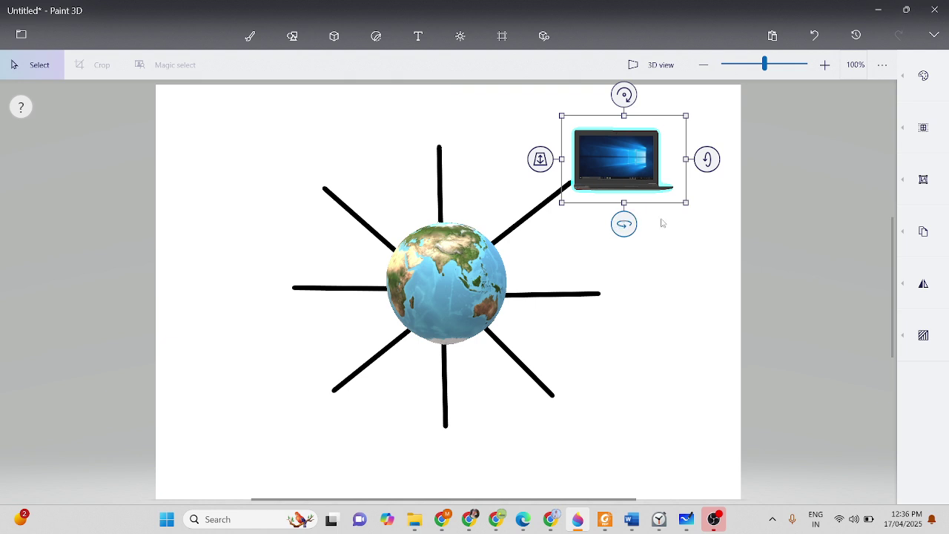
mouse_move(710, 159)
mouse_down()
mouse_move(714, 141)
mouse_move(713, 157)
mouse_up()
mouse_move(631, 229)
mouse_down()
mouse_move(765, 212)
mouse_move(636, 232)
mouse_up()
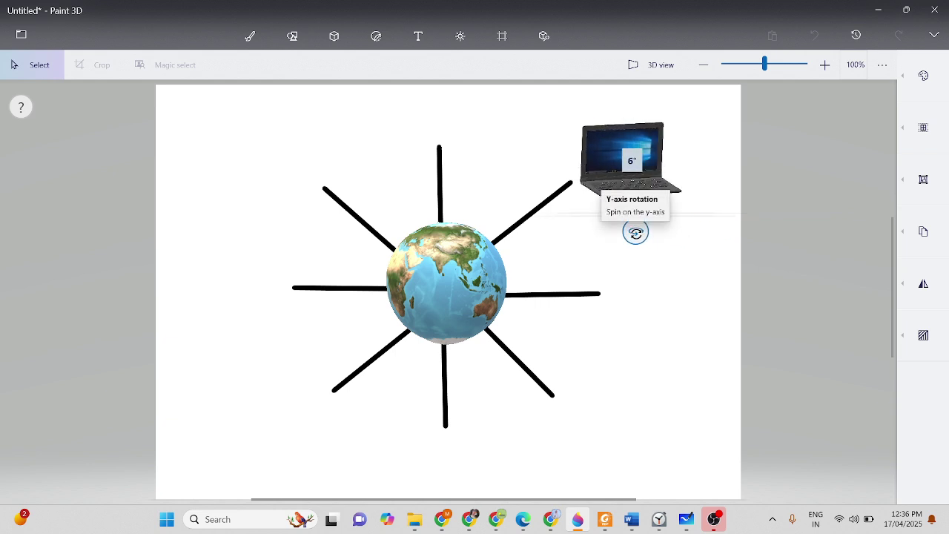
click(682, 300)
Insert the Surface Laptop - Burgundy model from the 3D library and shrink it to roughly a third of its size.
click(543, 35)
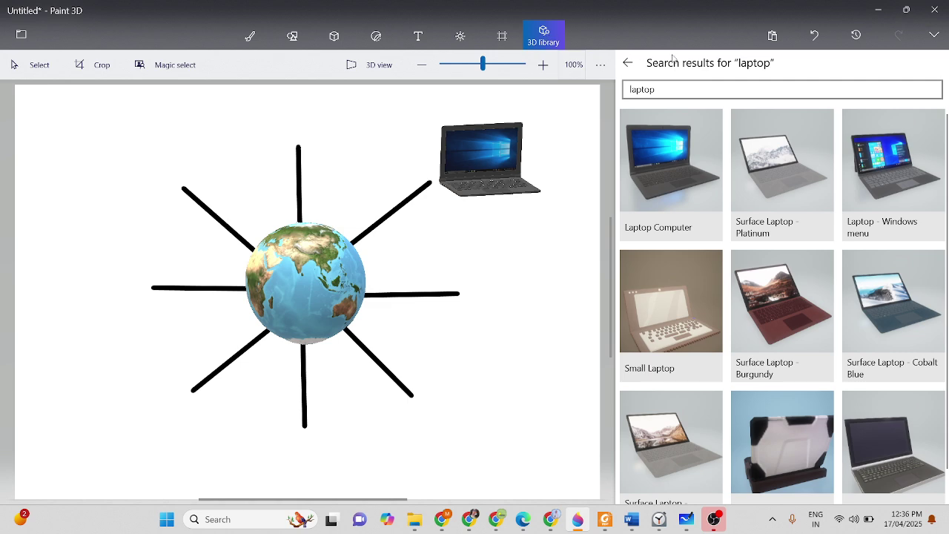
click(790, 320)
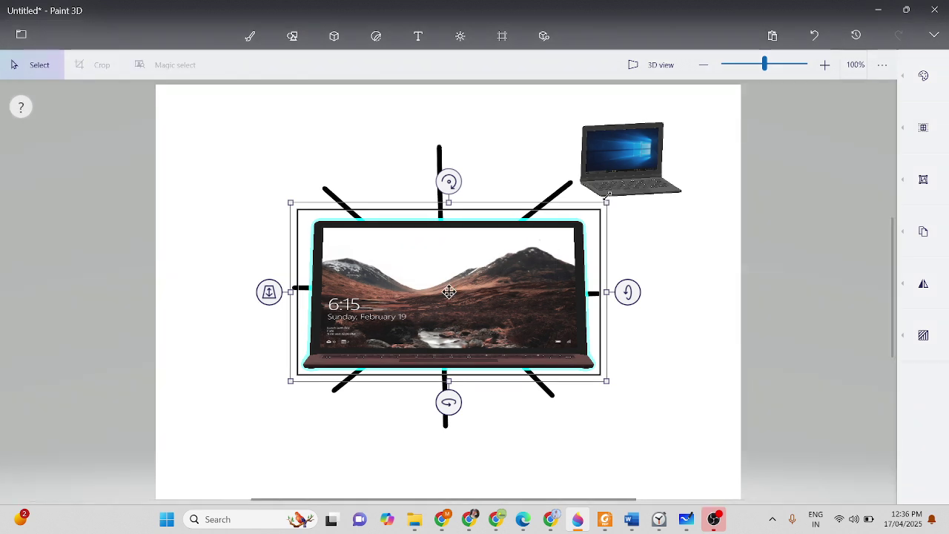
drag(607, 202, 407, 330)
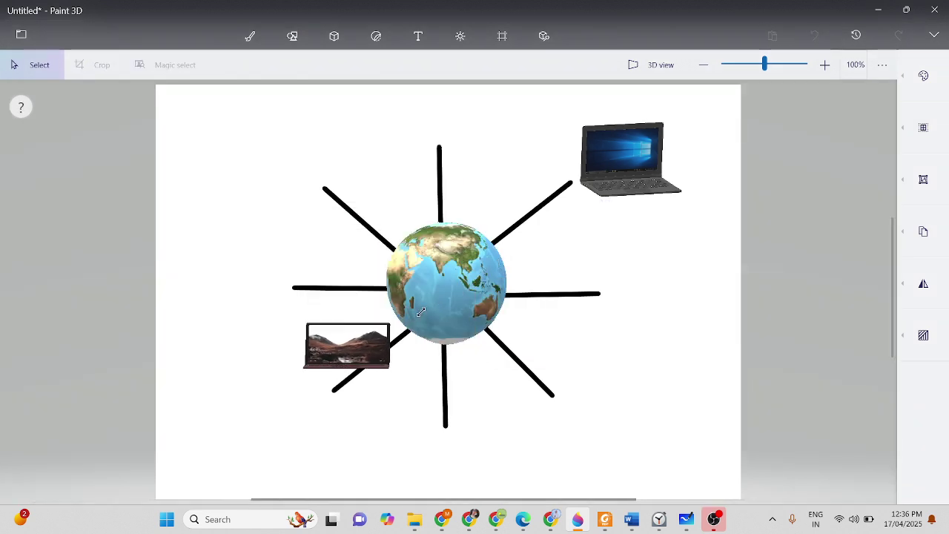
Move the burgundy laptop to the outer end of the right horizontal line and tilt it to show its keyboard.
click(346, 347)
drag(346, 347, 659, 287)
drag(742, 289, 745, 310)
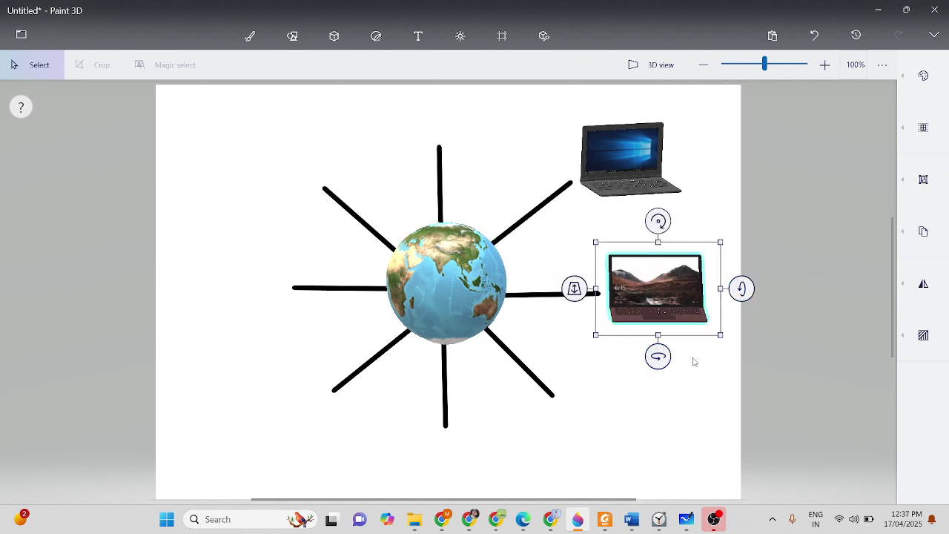
click(698, 361)
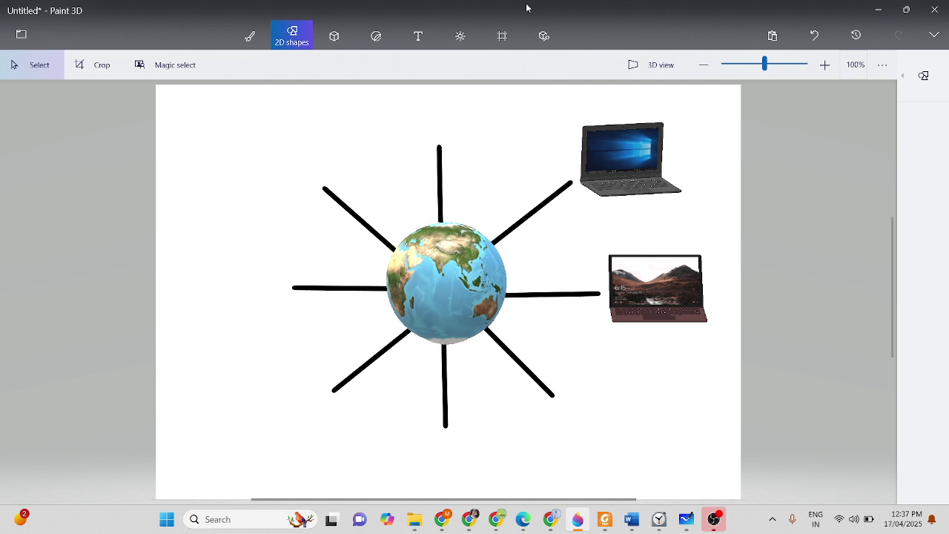
Search the 3D library for "phone" and insert the Mobile phone model with the grey screen.
click(552, 35)
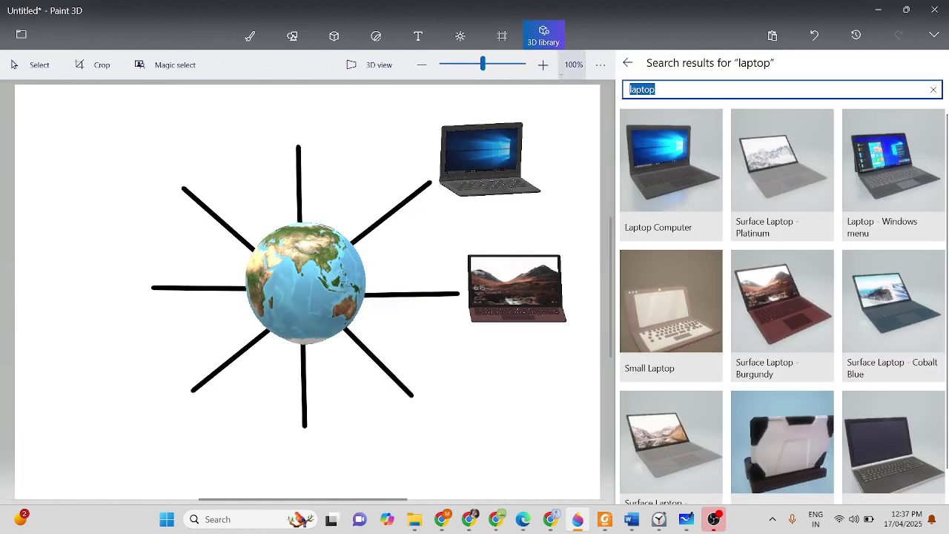
text(phone)
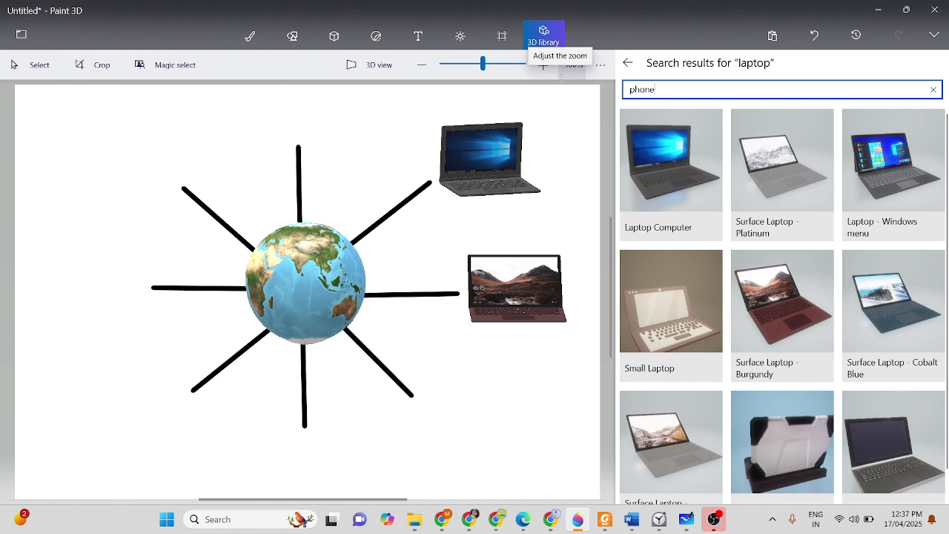
key(Return)
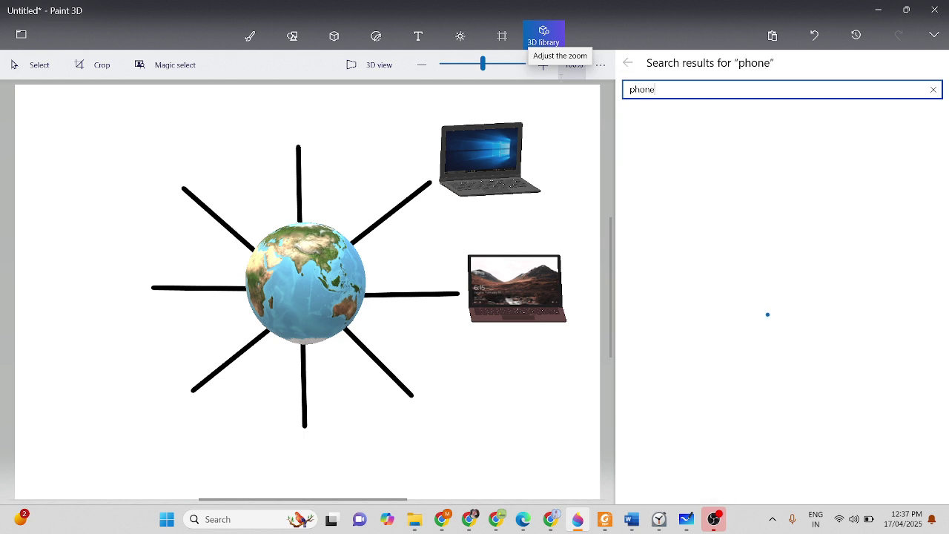
scroll(775, 296, down, 7)
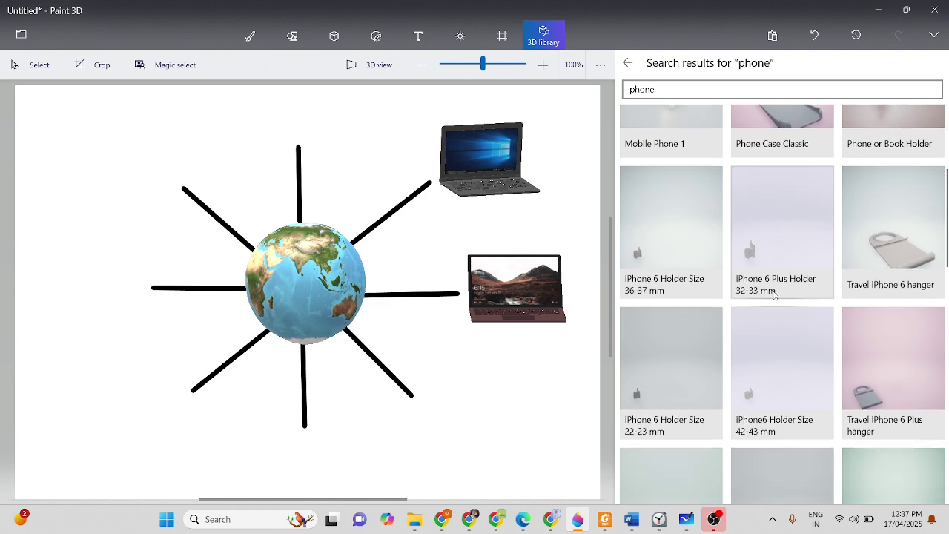
scroll(776, 295, down, 5)
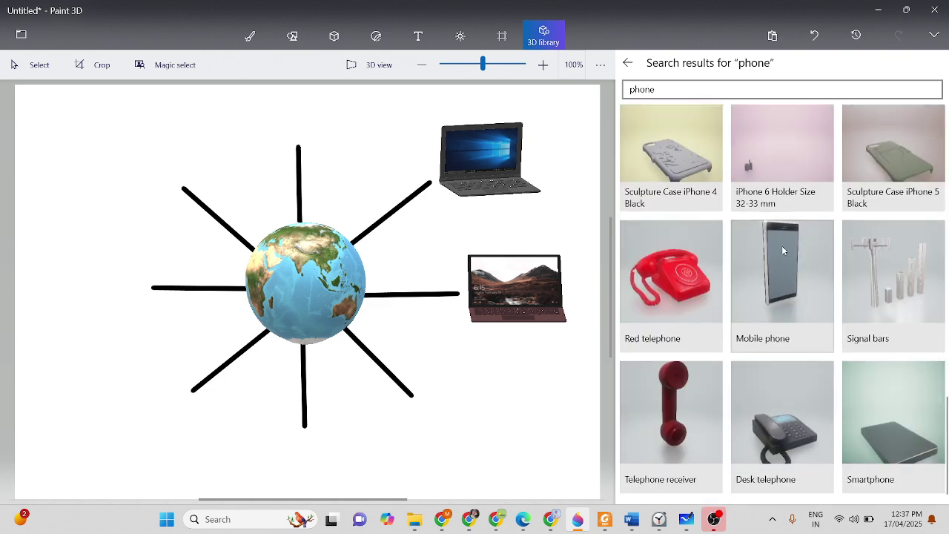
click(784, 269)
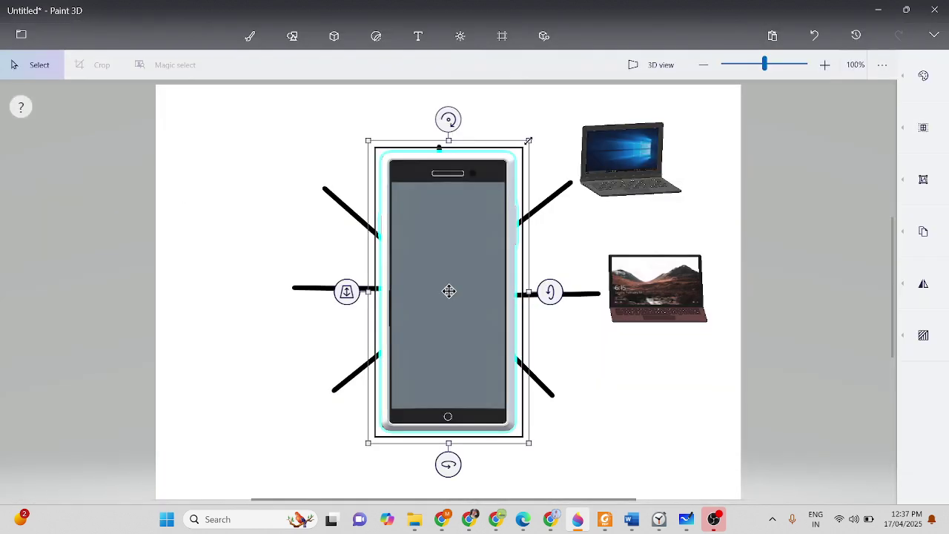
Shrink the mobile phone to roughly a third of its size and place it at the outer end of the lower-right line.
drag(527, 141, 443, 347)
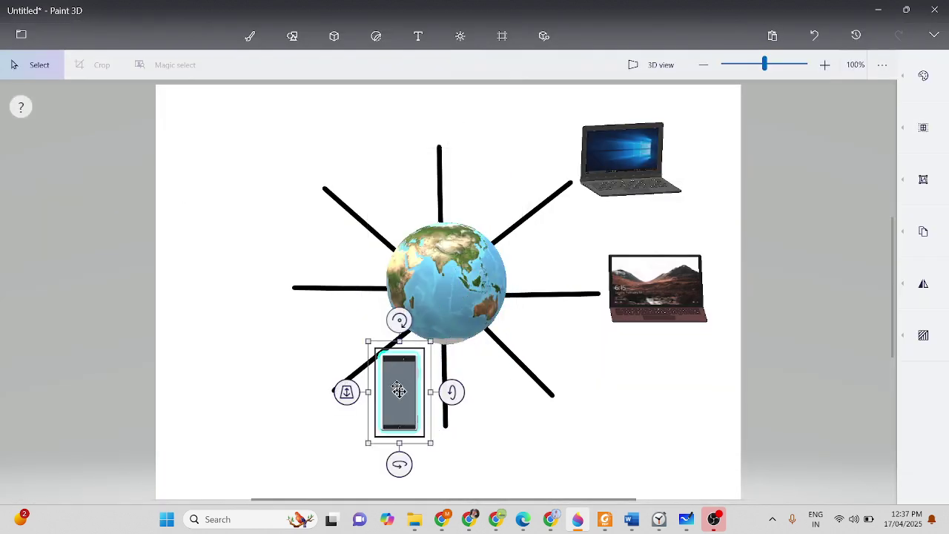
drag(398, 391, 579, 404)
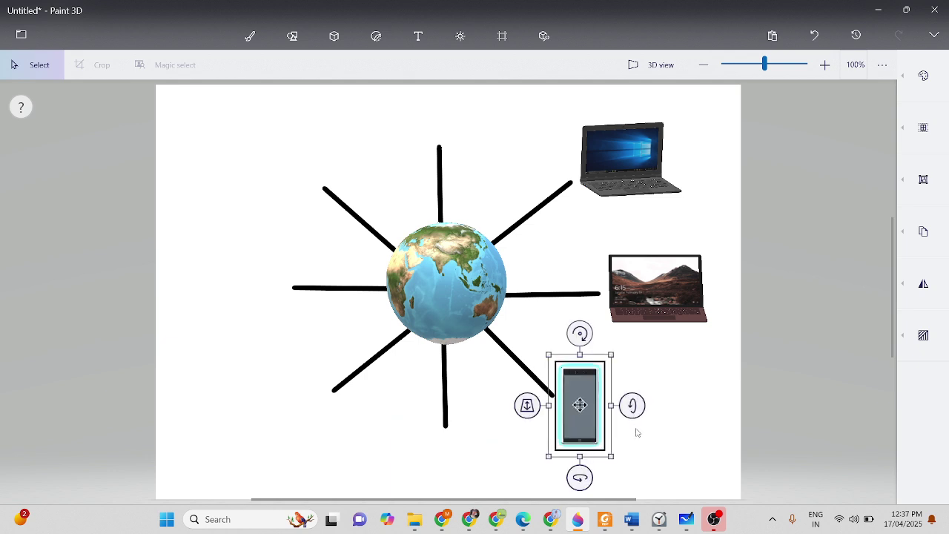
Rotate the mobile phone slightly about its y-axis and x-axis so its side edge shows.
drag(580, 476, 572, 477)
drag(627, 405, 630, 408)
click(573, 482)
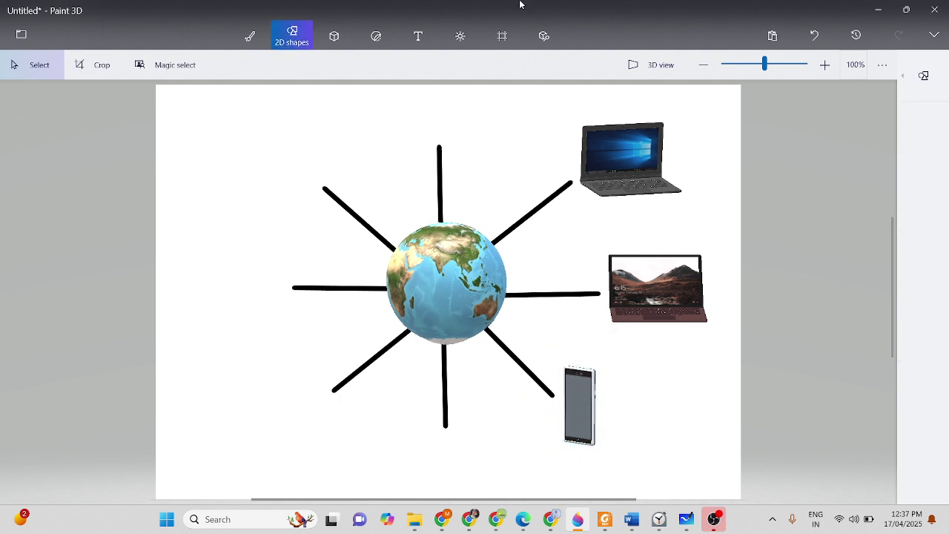
Search the 3D library for "tablet" and insert the Work Tablet model.
click(502, 36)
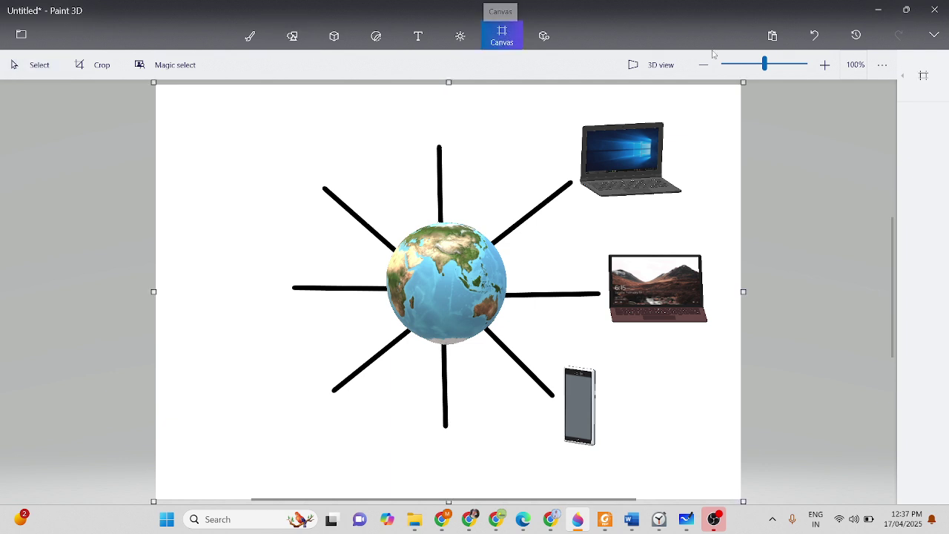
click(543, 35)
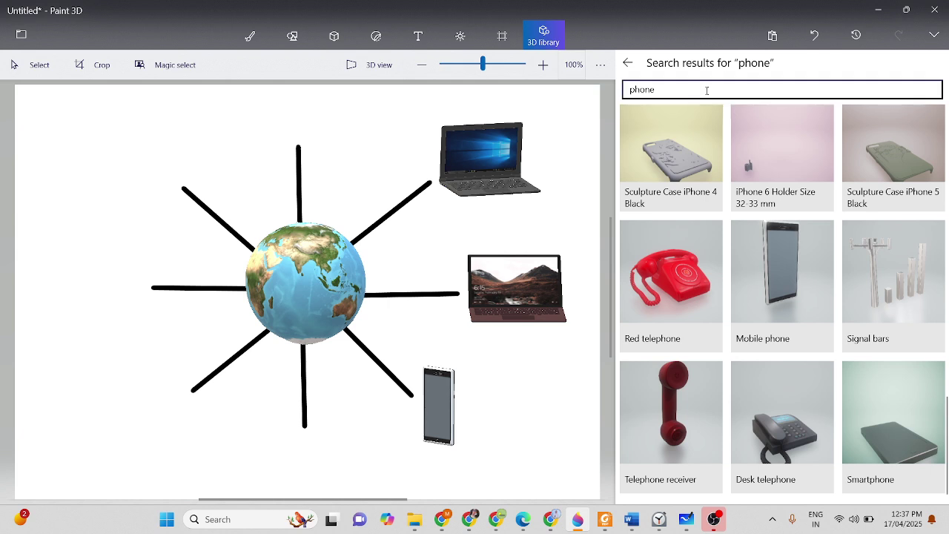
drag(707, 90, 478, 89)
text(tab)
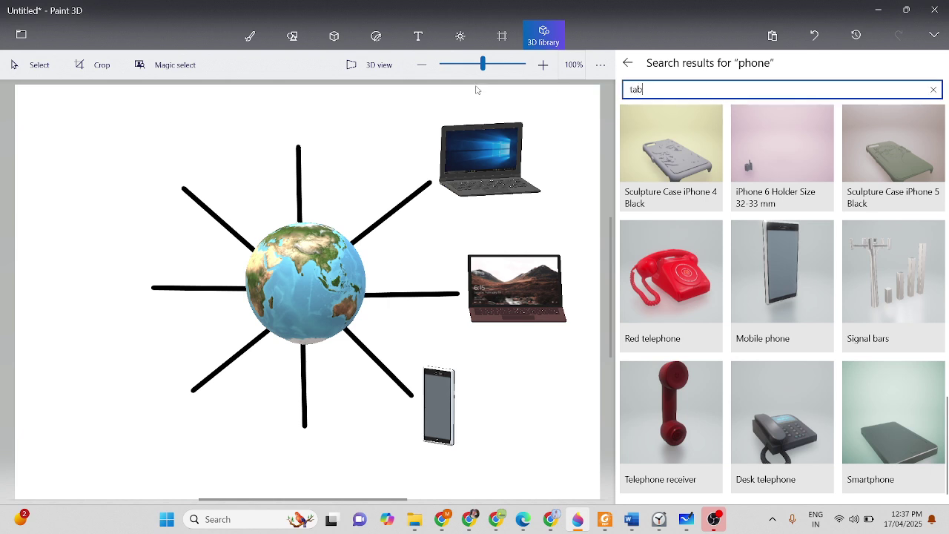
text(let)
key(Return)
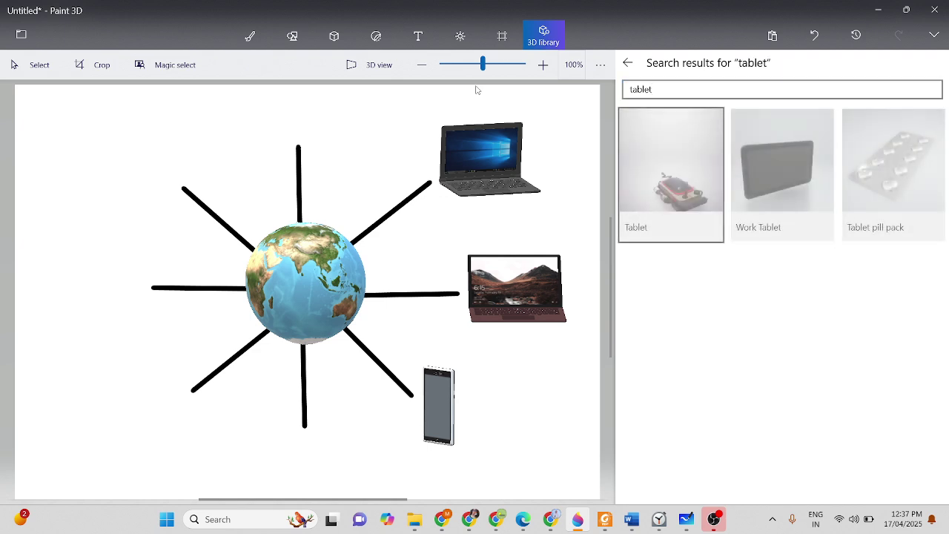
click(771, 166)
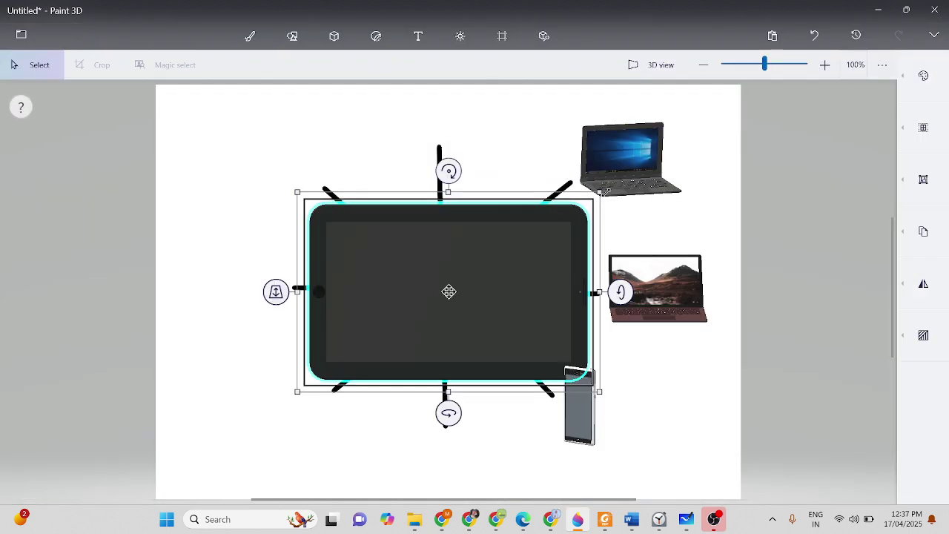
Shrink the tablet to roughly a third of its size and place it at the outer end of the upper-left line.
drag(599, 192, 394, 338)
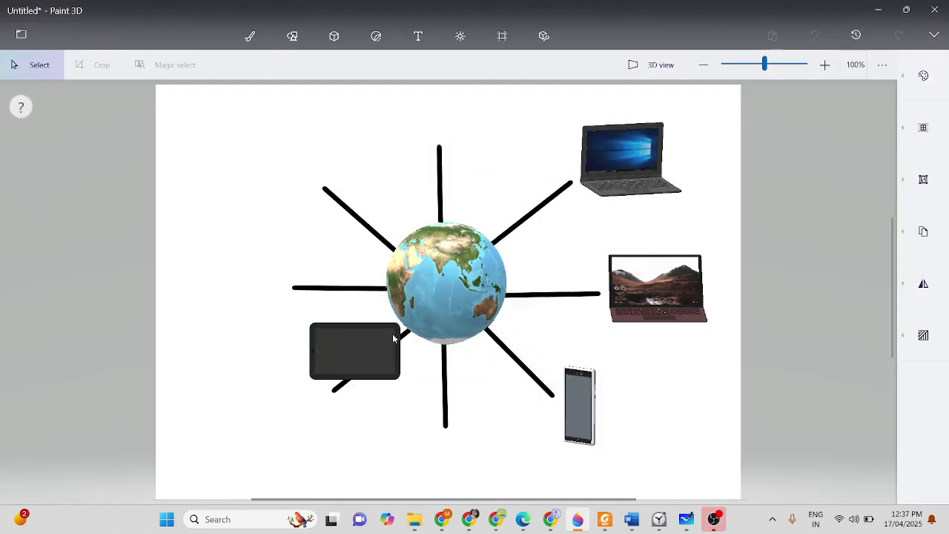
drag(332, 350, 254, 151)
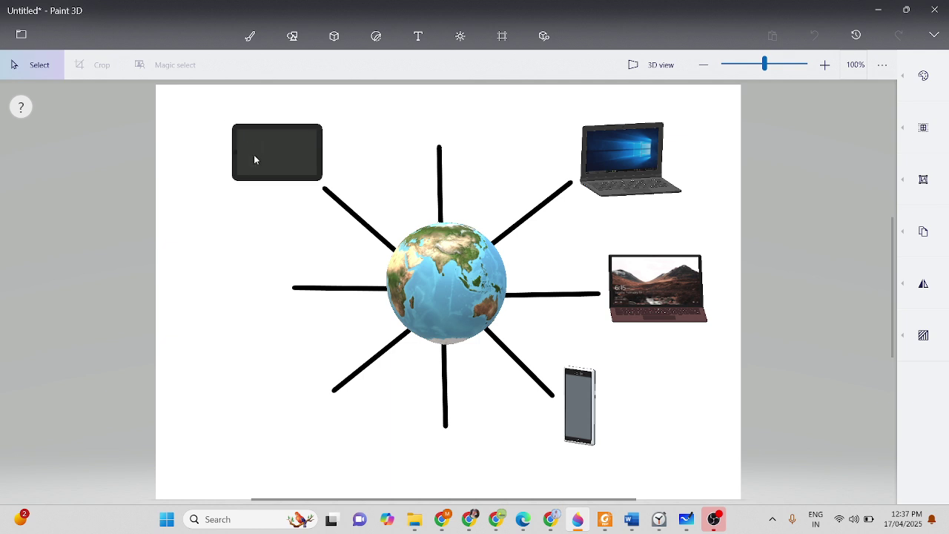
Rotate the tablet about its x-axis and y-axis so its screen stands at an angle, sloping down toward the globe.
drag(356, 153, 347, 157)
mouse_move(275, 212)
mouse_down()
mouse_move(301, 211)
mouse_move(292, 212)
mouse_up()
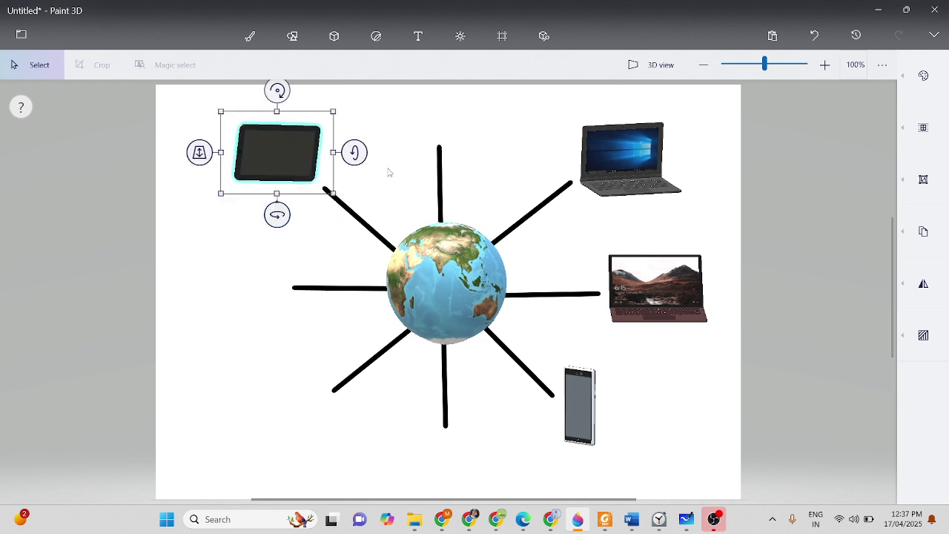
drag(356, 152, 354, 144)
mouse_move(275, 220)
mouse_down()
mouse_move(286, 220)
mouse_move(275, 220)
mouse_up()
mouse_move(356, 153)
mouse_down()
mouse_move(355, 102)
mouse_move(360, 156)
mouse_move(358, 148)
mouse_up()
drag(275, 220, 291, 241)
click(731, 368)
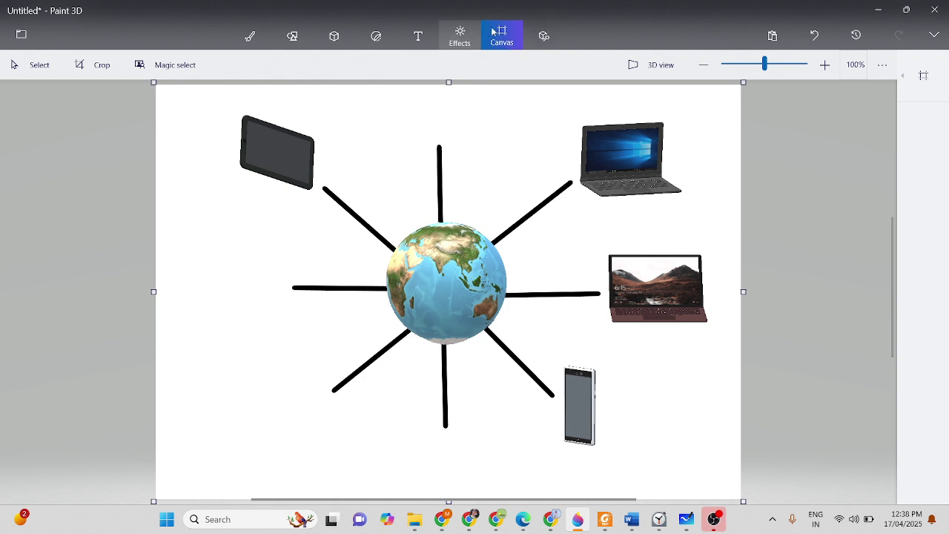
Insert the desktop computer model found under "computer" in the 3D library and shrink it to just under half its size.
click(543, 35)
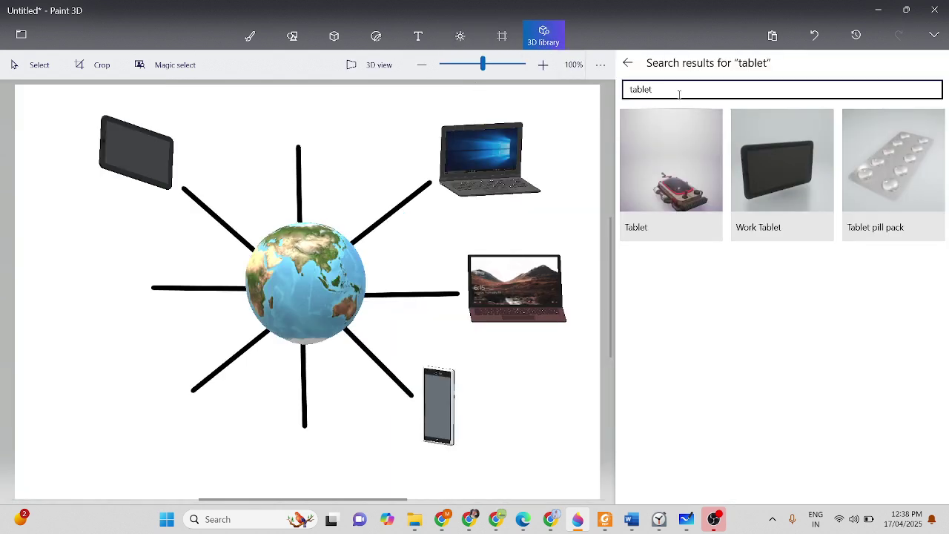
click(706, 89)
text(computer)
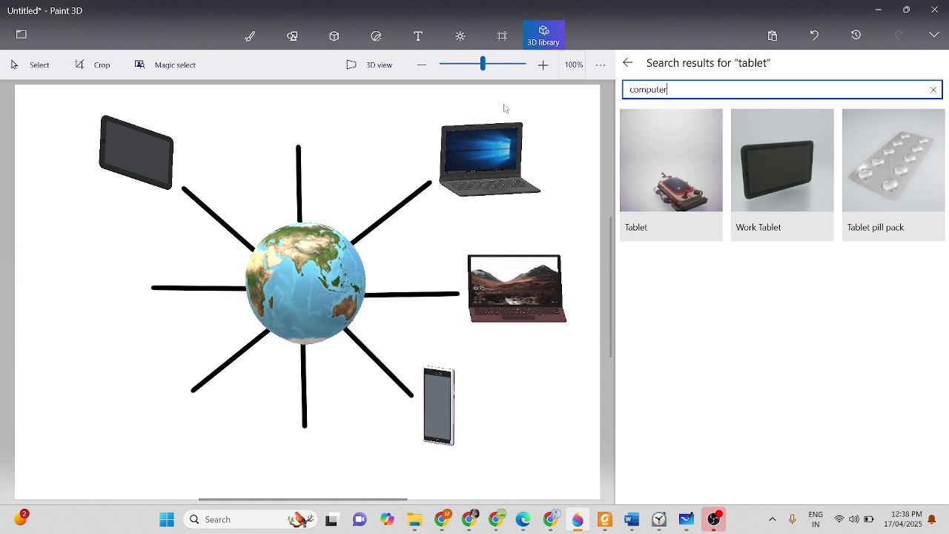
key(Return)
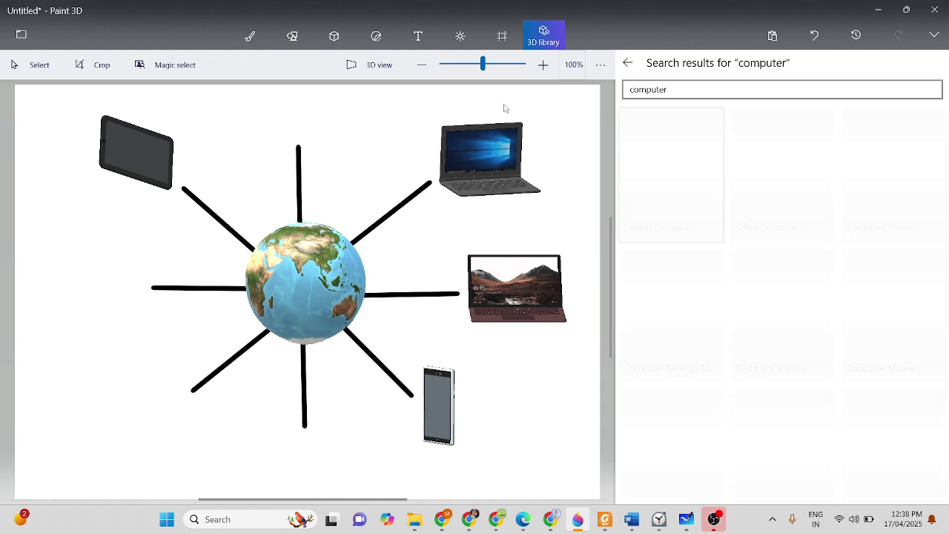
click(782, 307)
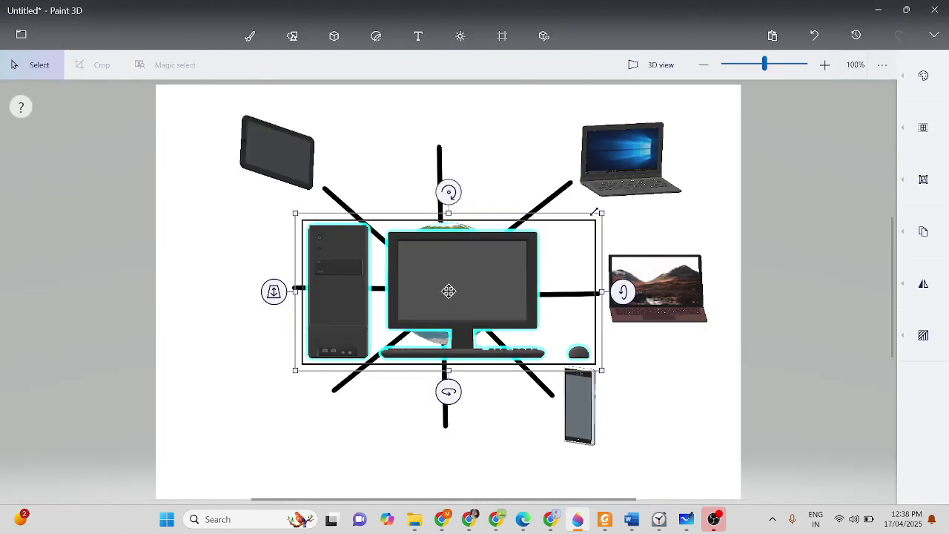
drag(595, 213, 448, 301)
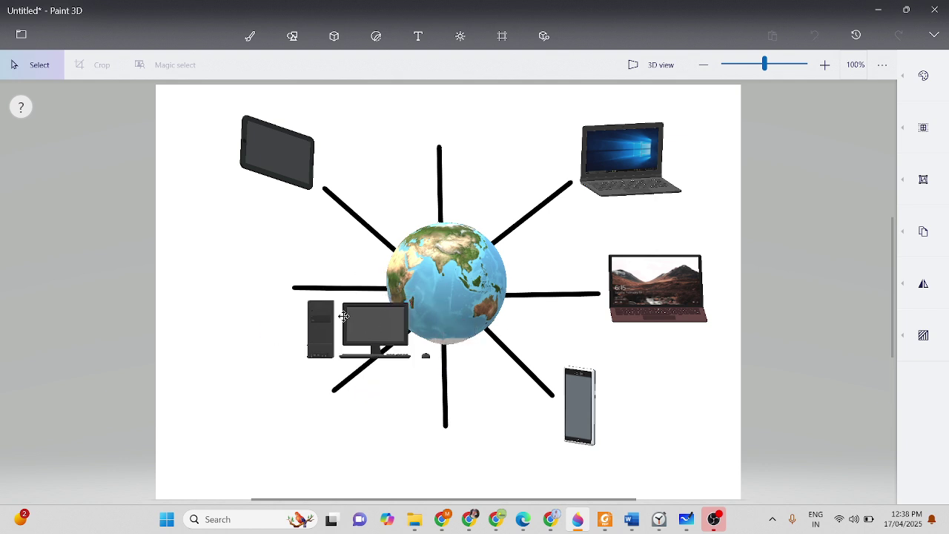